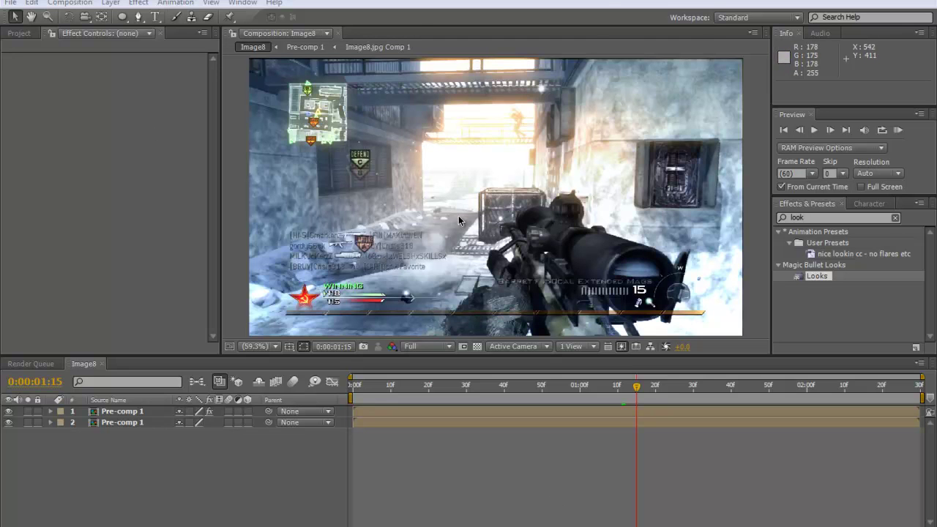
Select the Pre-comp 1 layer and set the viewer magnification to fit up to 100%
{"action": "left_click", "coordinate": [241, 55]}
{"action": "scroll", "coordinate": [720, 269], "scroll_direction": "down", "scroll_amount": 3}
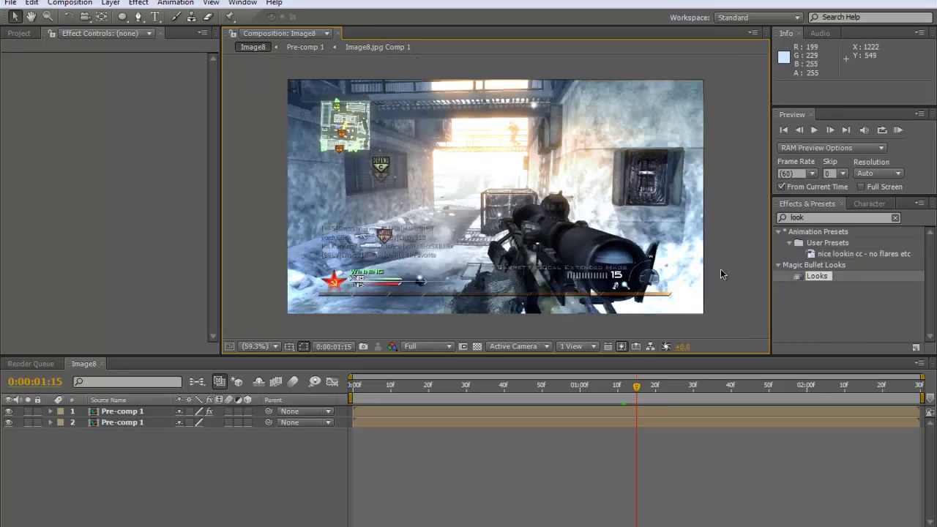
{"action": "scroll", "coordinate": [703, 278], "scroll_direction": "up", "scroll_amount": 2}
{"action": "scroll", "coordinate": [692, 287], "scroll_direction": "down", "scroll_amount": 2}
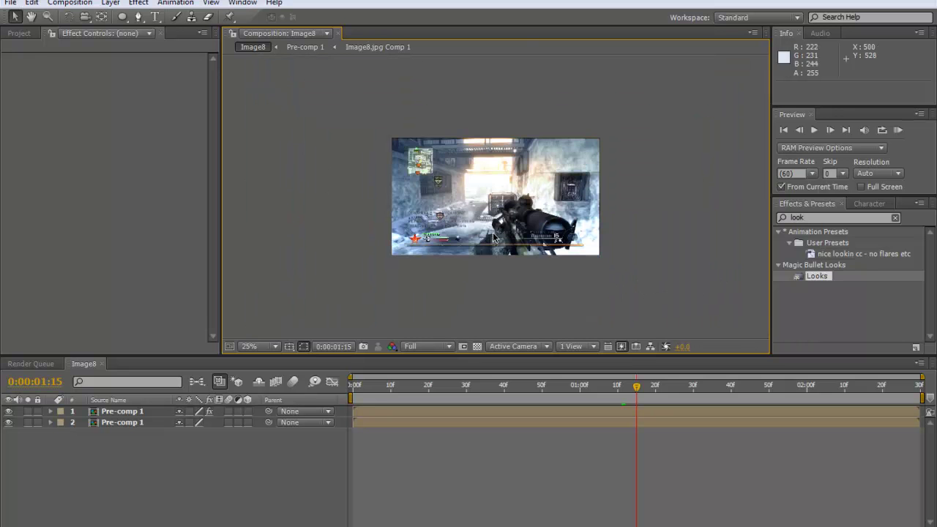
{"action": "scroll", "coordinate": [647, 305], "scroll_direction": "up", "scroll_amount": 1}
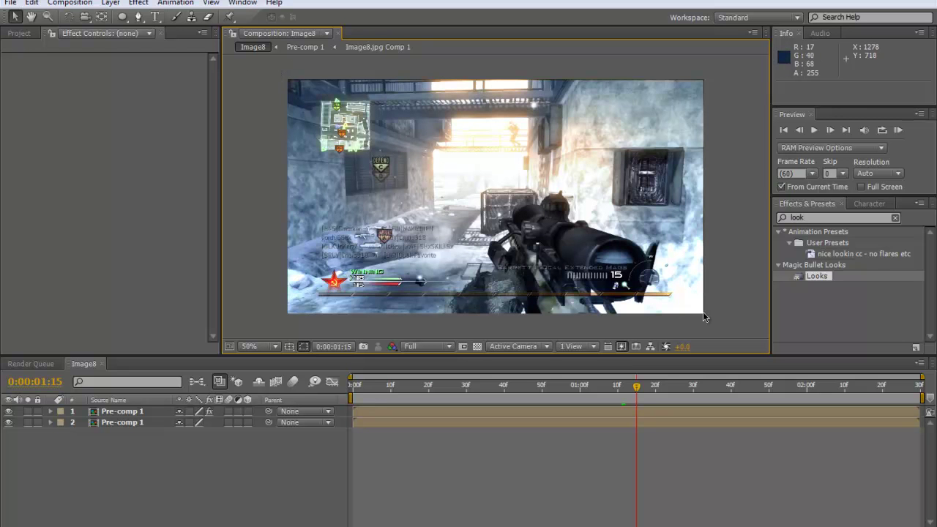
{"action": "left_click", "coordinate": [440, 211]}
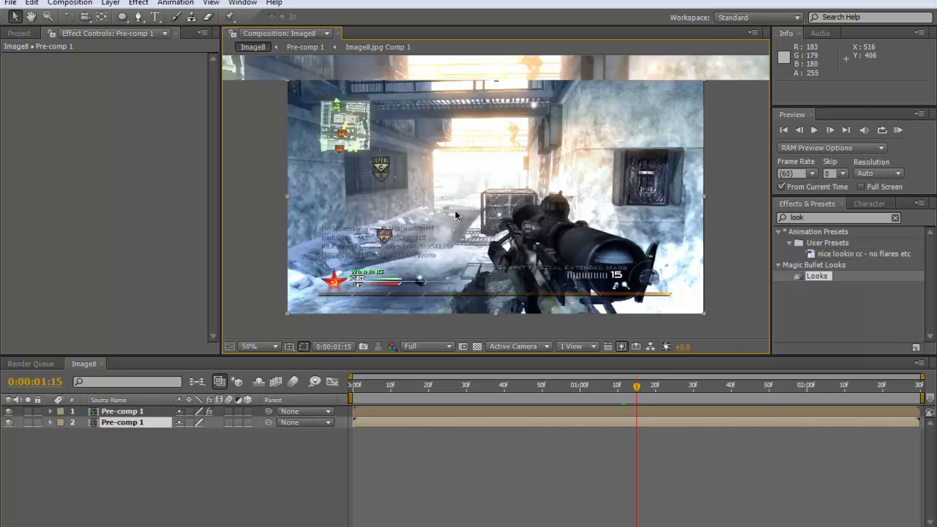
{"action": "scroll", "coordinate": [455, 210], "scroll_direction": "up", "scroll_amount": 1}
{"action": "scroll", "coordinate": [424, 237], "scroll_direction": "down", "scroll_amount": 1}
{"action": "left_click", "coordinate": [256, 346]}
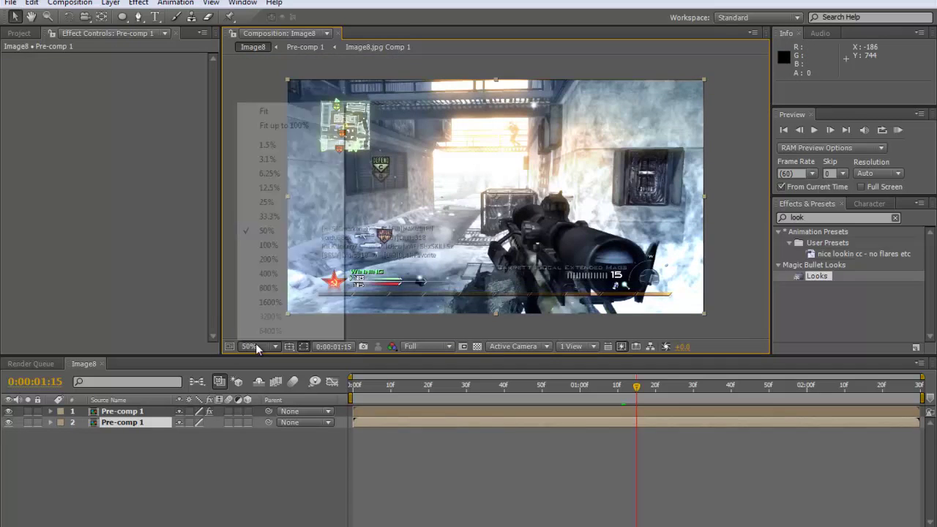
{"action": "left_click", "coordinate": [282, 126]}
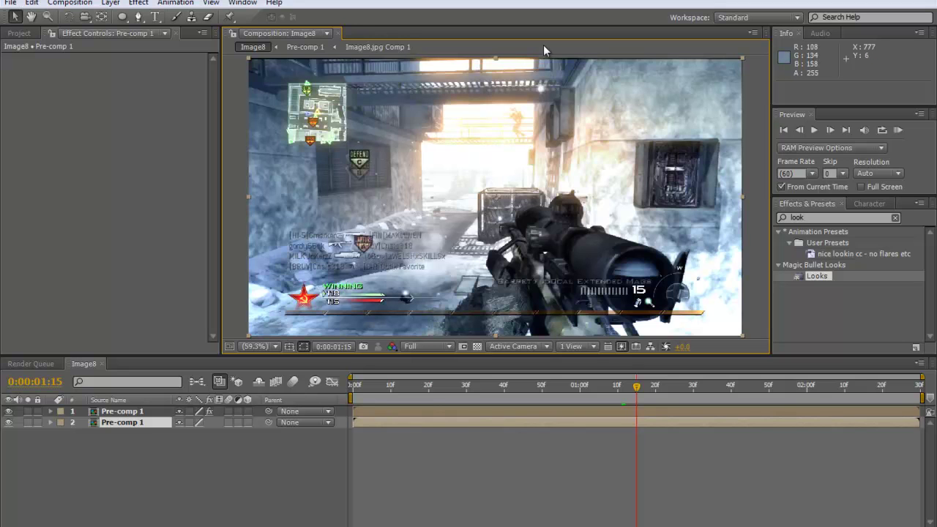
Scrub the timeline from the start and set the current time to 0:00:01:15
{"action": "left_click", "coordinate": [192, 176]}
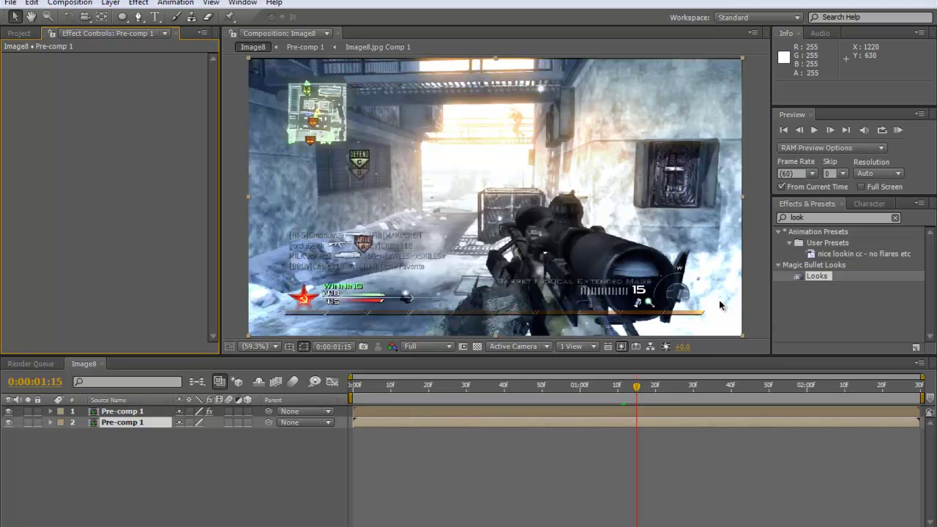
{"action": "left_click", "coordinate": [268, 401]}
{"action": "key", "text": "Home"}
{"action": "left_click_drag", "start_coordinate": [363, 386], "coordinate": [640, 398]}
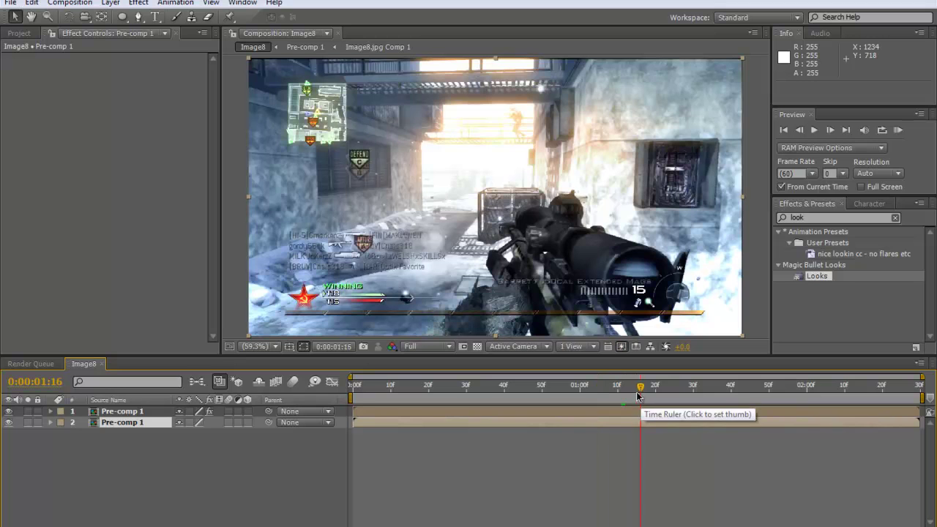
{"action": "left_click", "coordinate": [636, 398]}
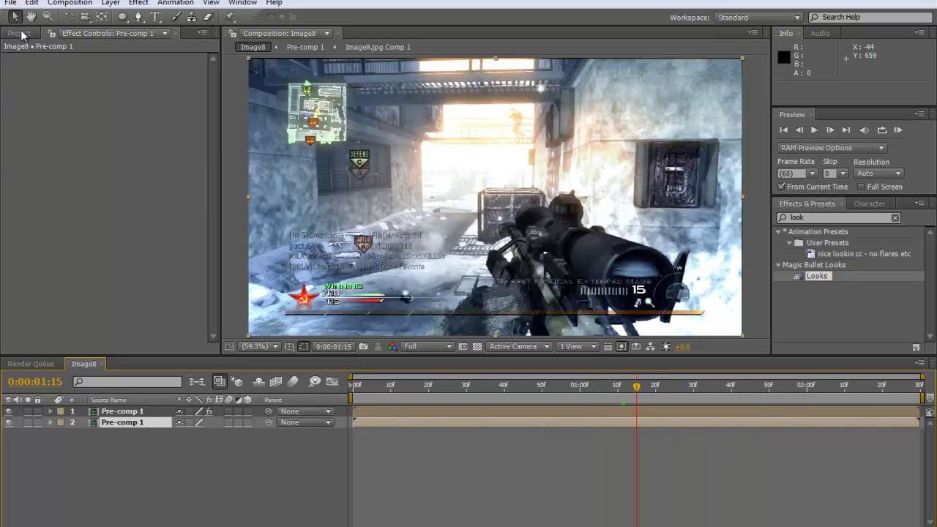
Show the Project panel and select the Image8.jpg footage item
{"action": "left_click", "coordinate": [19, 33]}
{"action": "left_click", "coordinate": [158, 260]}
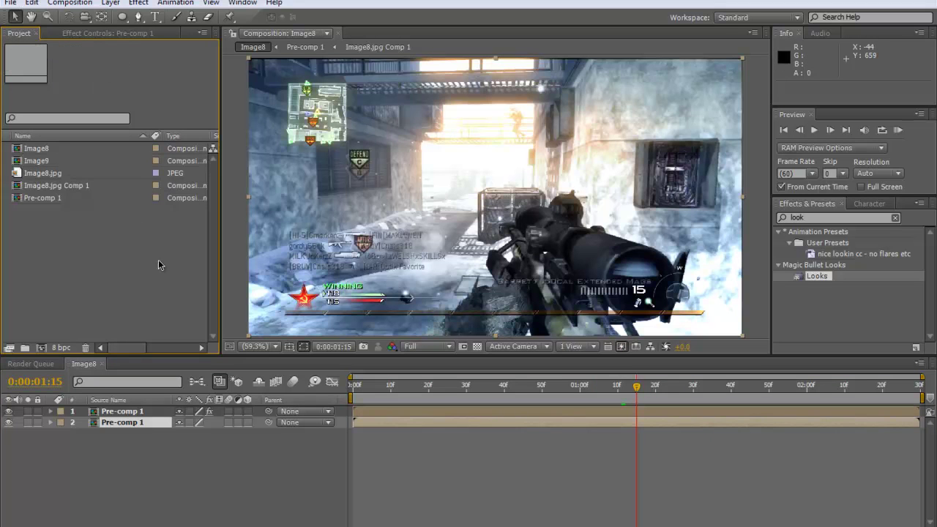
{"action": "left_click", "coordinate": [142, 174]}
{"action": "left_click", "coordinate": [159, 210]}
{"action": "left_click", "coordinate": [133, 172]}
{"action": "left_click", "coordinate": [95, 175], "text": "ctrl"}
Drag Image8.jpg onto the new-composition icon to create the Image10 composition
{"action": "left_click", "coordinate": [98, 185], "text": "shift"}
{"action": "left_click", "coordinate": [104, 174]}
{"action": "left_click", "coordinate": [108, 231]}
{"action": "left_click", "coordinate": [86, 175]}
{"action": "left_click", "coordinate": [120, 223]}
{"action": "left_click_drag", "start_coordinate": [96, 177], "coordinate": [102, 217]}
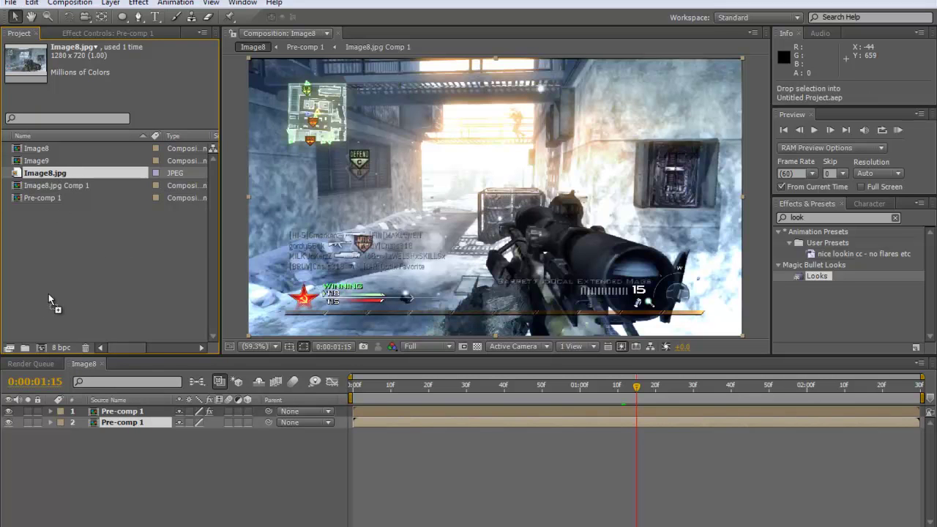
{"action": "left_click_drag", "start_coordinate": [49, 295], "coordinate": [45, 349]}
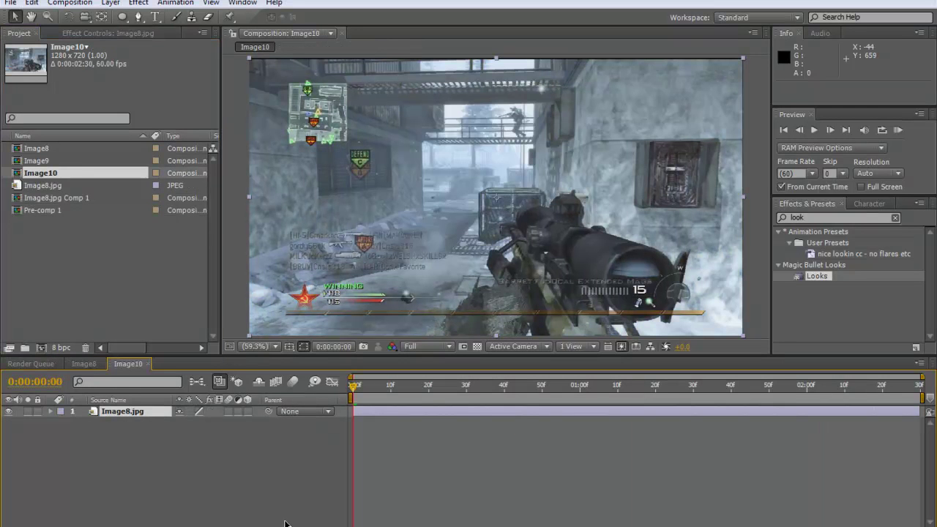
Play Image10, then drag Looks from the Effects & Presets search onto the Image8.jpg layer
{"action": "key", "text": "space"}
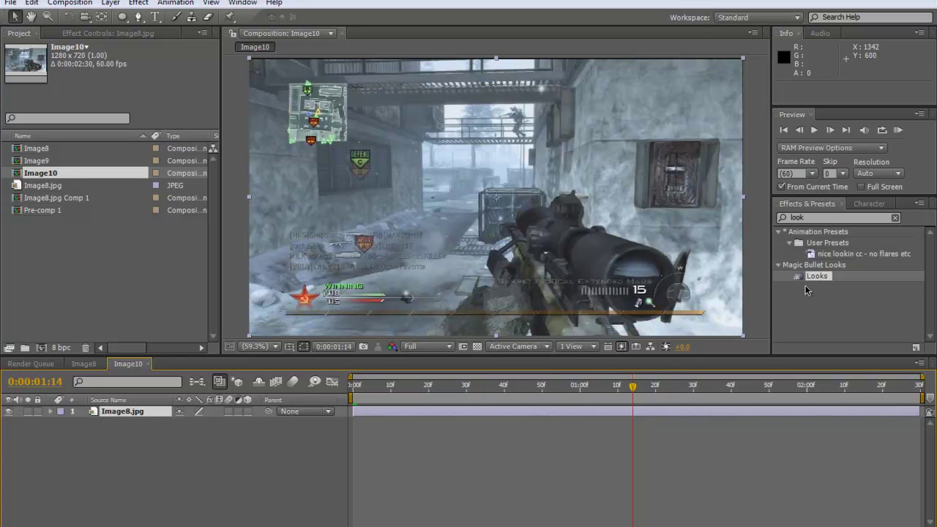
{"action": "left_click_drag", "start_coordinate": [813, 278], "coordinate": [795, 289]}
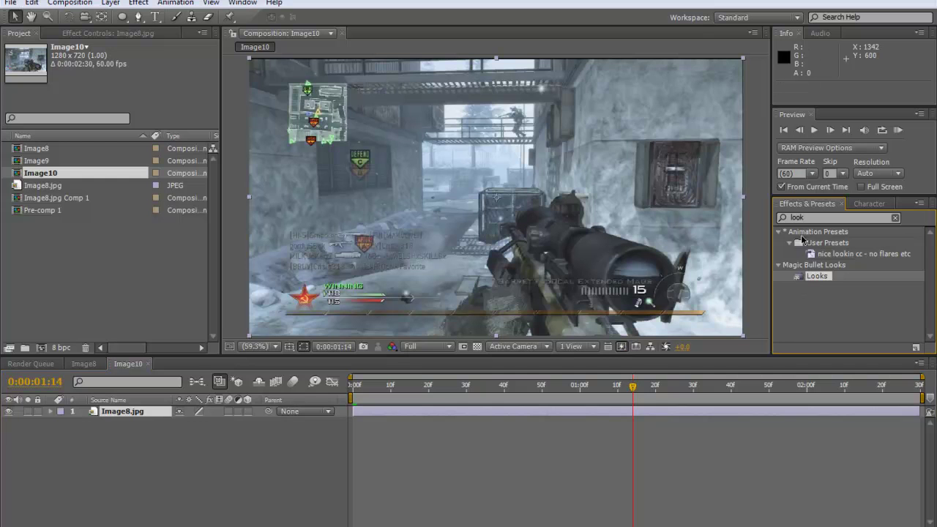
{"action": "left_click", "coordinate": [805, 218]}
{"action": "double_click", "coordinate": [798, 218]}
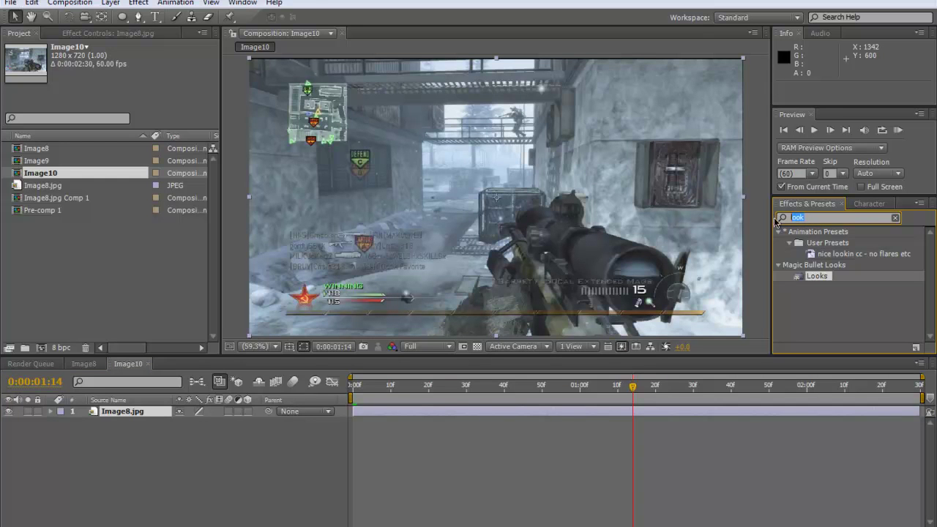
{"action": "left_click", "coordinate": [138, 3]}
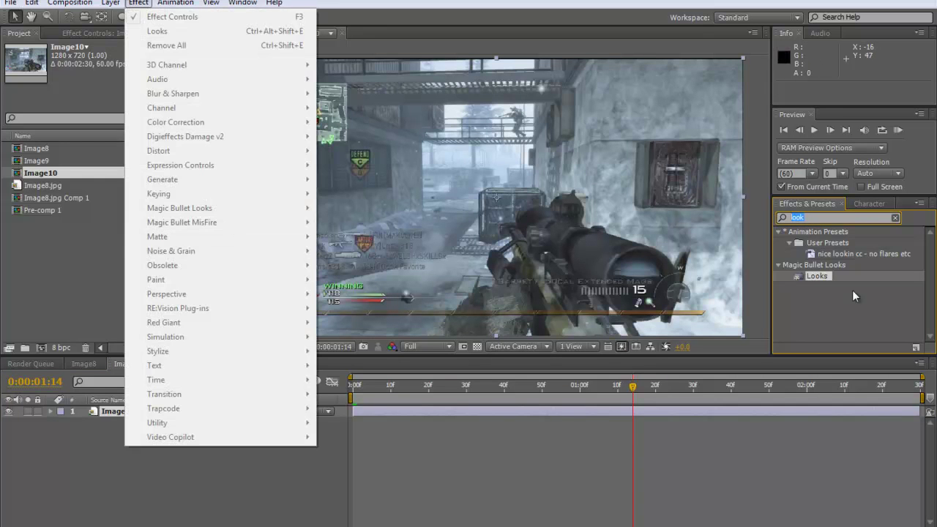
{"action": "left_click", "coordinate": [853, 290]}
{"action": "left_click_drag", "start_coordinate": [817, 277], "coordinate": [664, 413]}
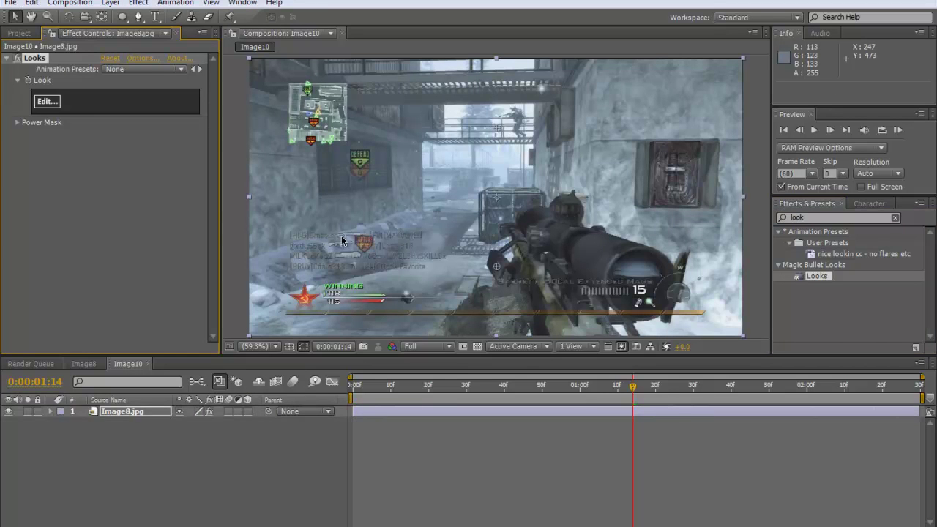
In the Looks editor, apply the Berlin preset from the Music Videos category
{"action": "left_click", "coordinate": [51, 101]}
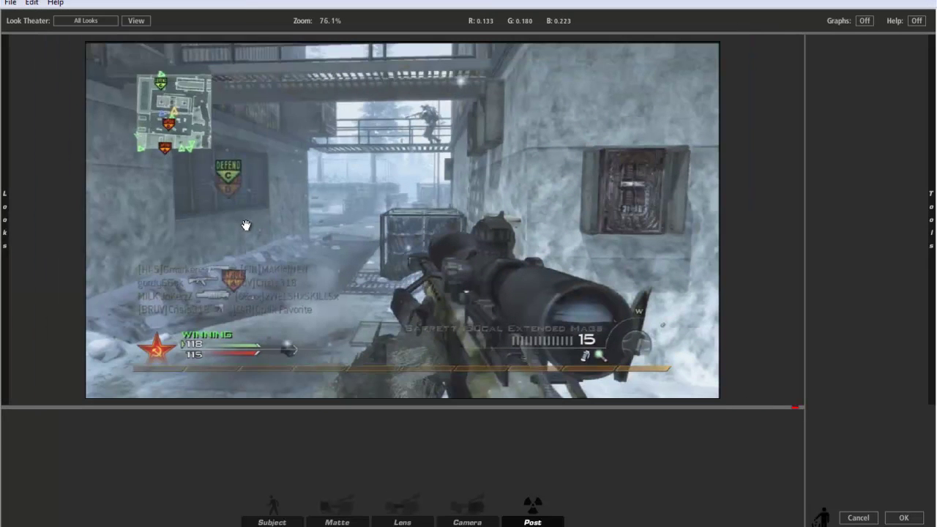
{"action": "mouse_move", "coordinate": [3, 227]}
{"action": "left_click", "coordinate": [135, 169]}
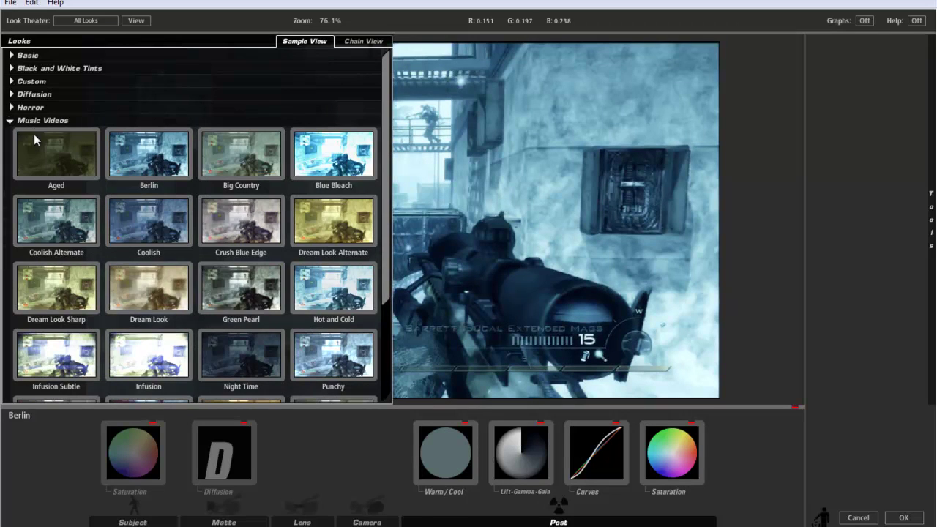
{"action": "left_click", "coordinate": [10, 120]}
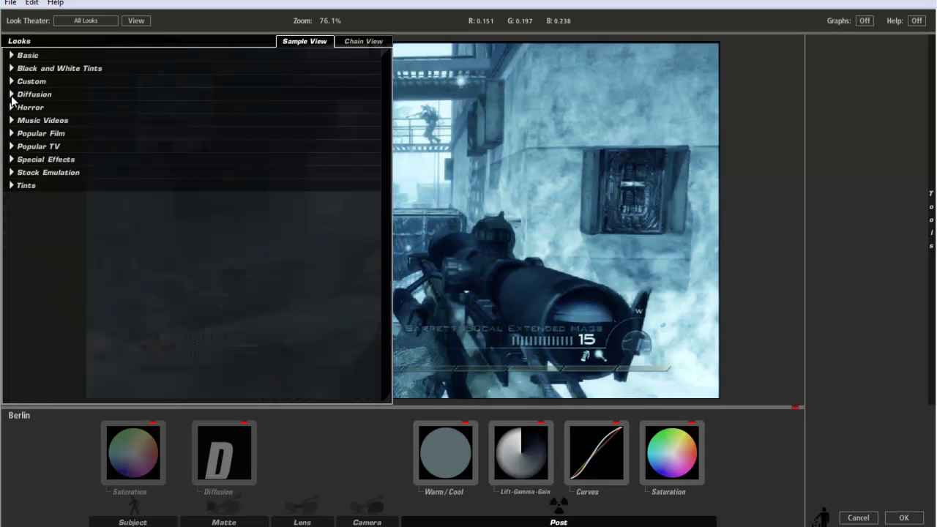
{"action": "left_click", "coordinate": [10, 108]}
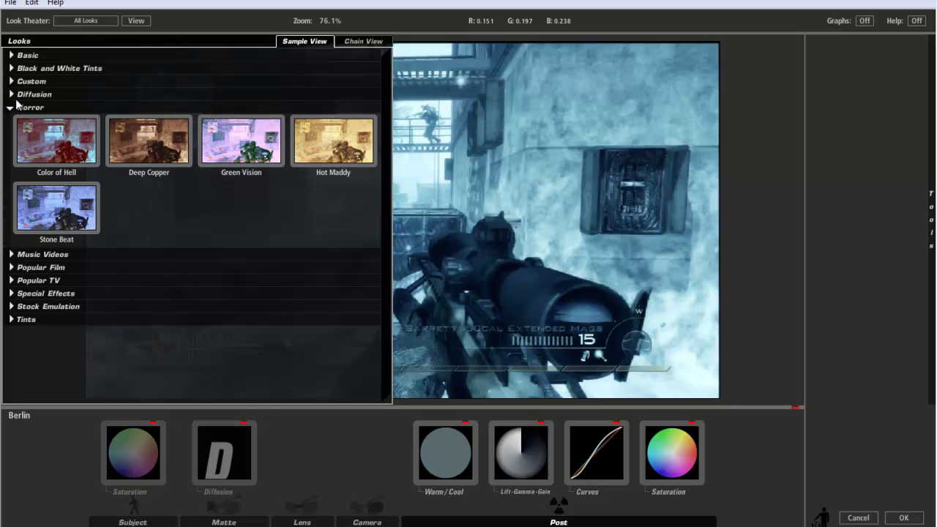
{"action": "left_click", "coordinate": [10, 109]}
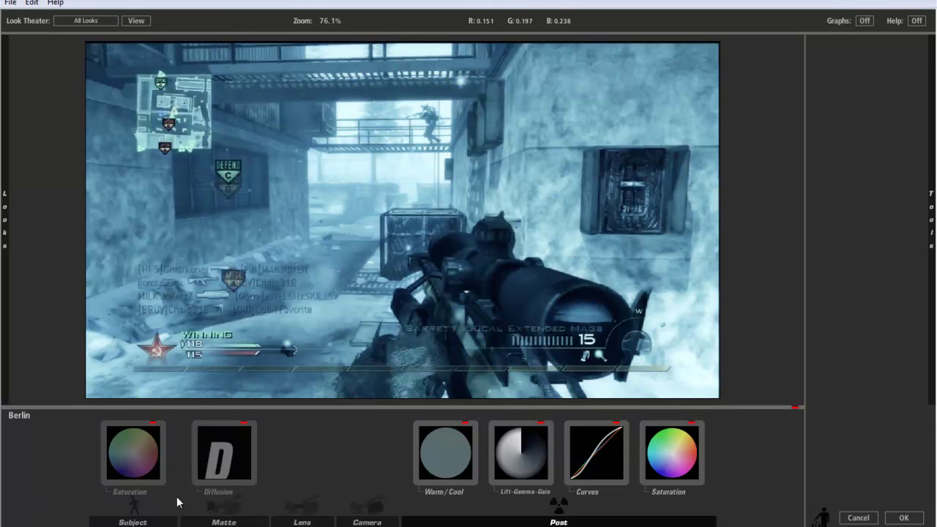
Delete the Diffusion, Warm/Cool and both Saturation tools, leaving Lift-Gamma-Gain and Curves
{"action": "left_click", "coordinate": [244, 473]}
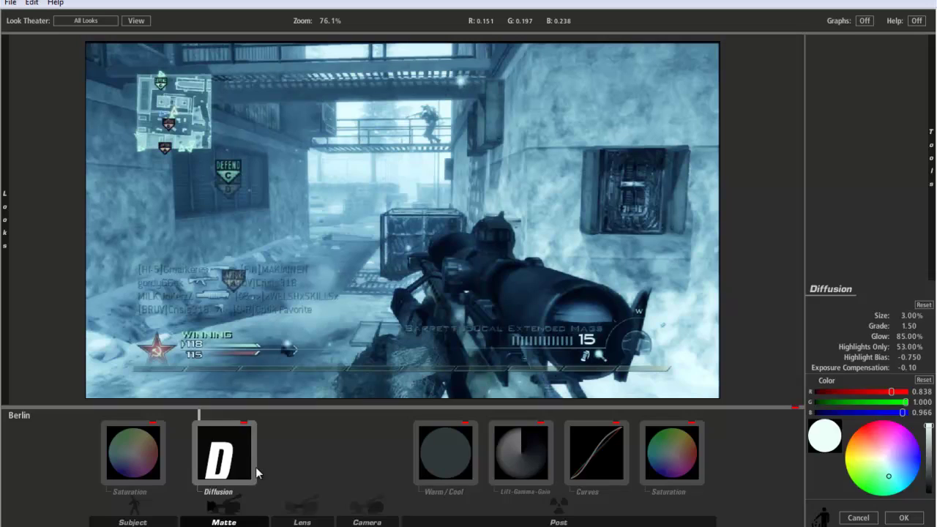
{"action": "key", "text": "Delete"}
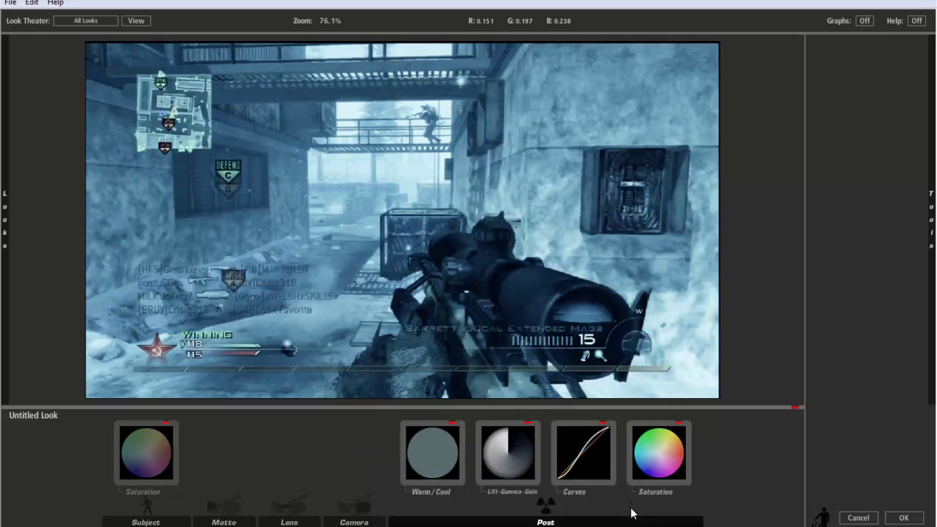
{"action": "left_click", "coordinate": [634, 451]}
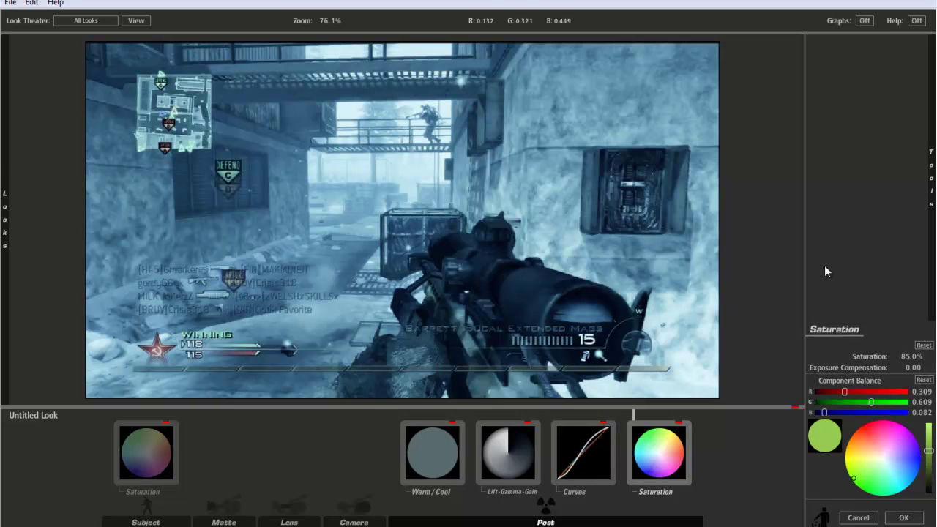
{"action": "key", "text": "Delete"}
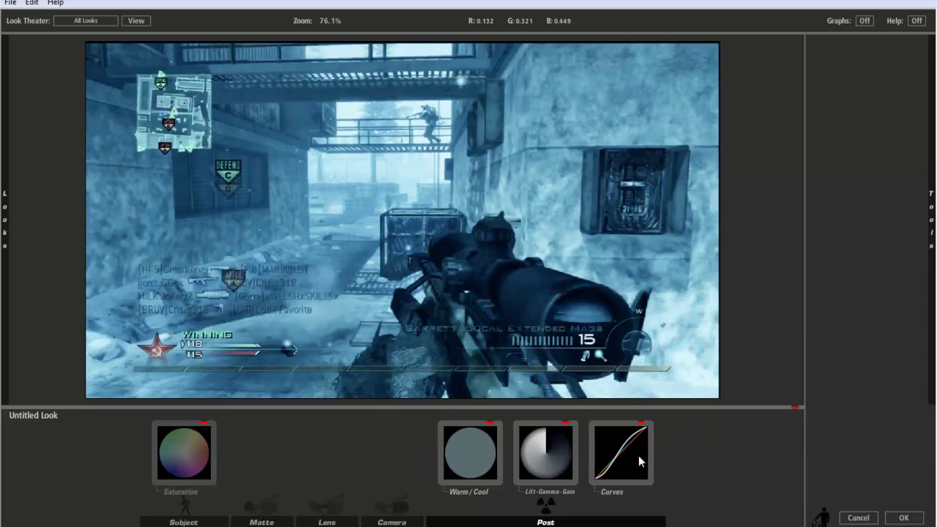
{"action": "left_click", "coordinate": [493, 441]}
{"action": "key", "text": "Delete"}
{"action": "left_click", "coordinate": [221, 451]}
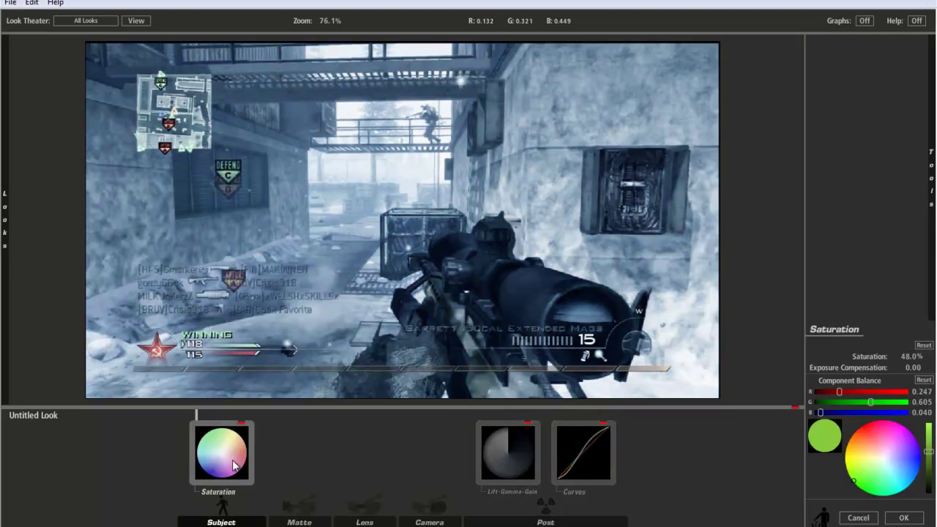
{"action": "key", "text": "Delete"}
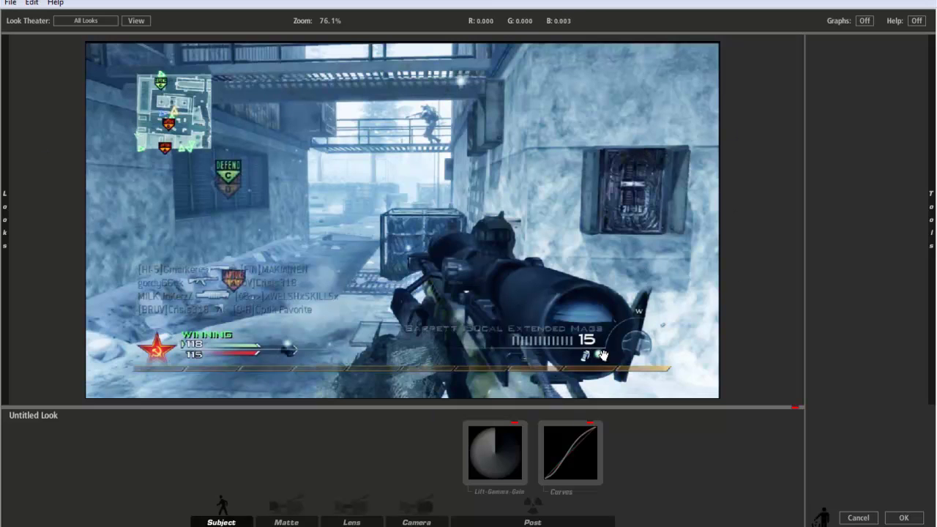
{"action": "left_click", "coordinate": [899, 518]}
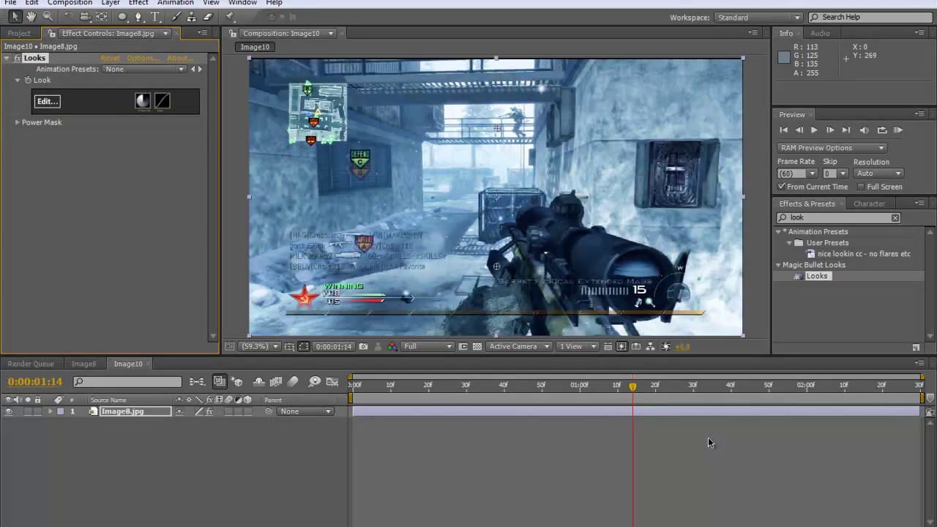
{"action": "left_click", "coordinate": [670, 411]}
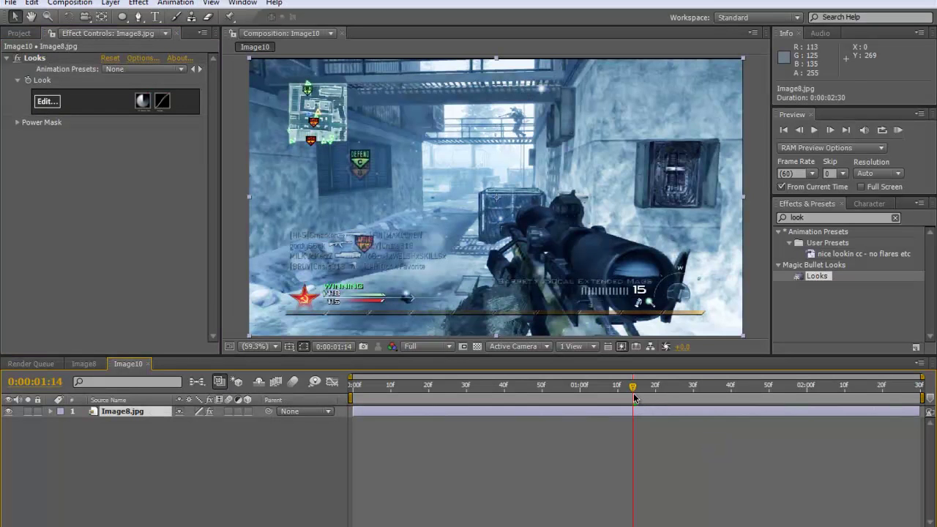
{"action": "left_click_drag", "start_coordinate": [635, 398], "coordinate": [637, 399]}
{"action": "left_click", "coordinate": [636, 397]}
{"action": "left_click", "coordinate": [627, 422]}
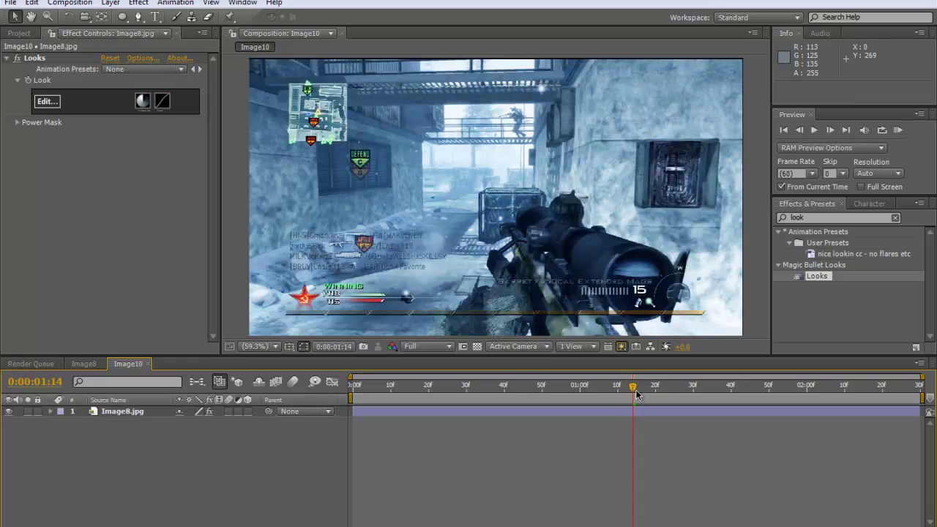
{"action": "left_click", "coordinate": [638, 399]}
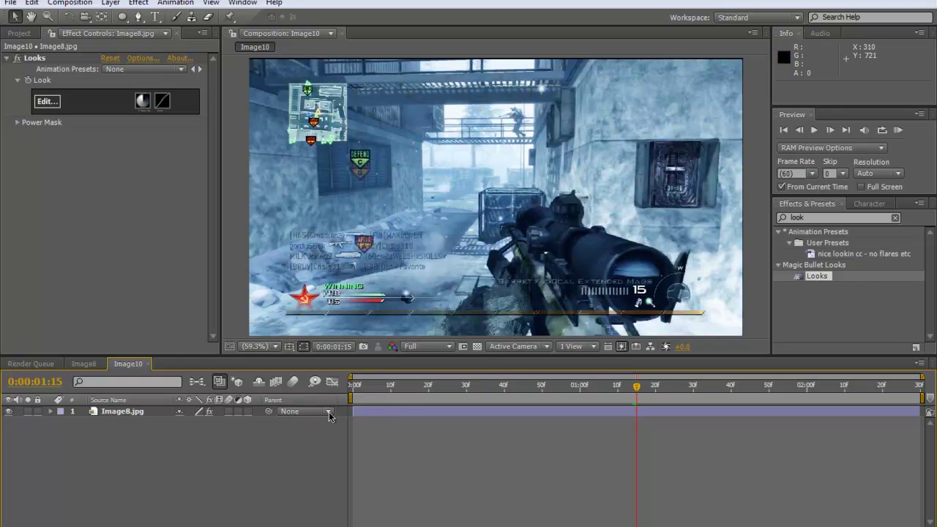
{"action": "left_click", "coordinate": [122, 411]}
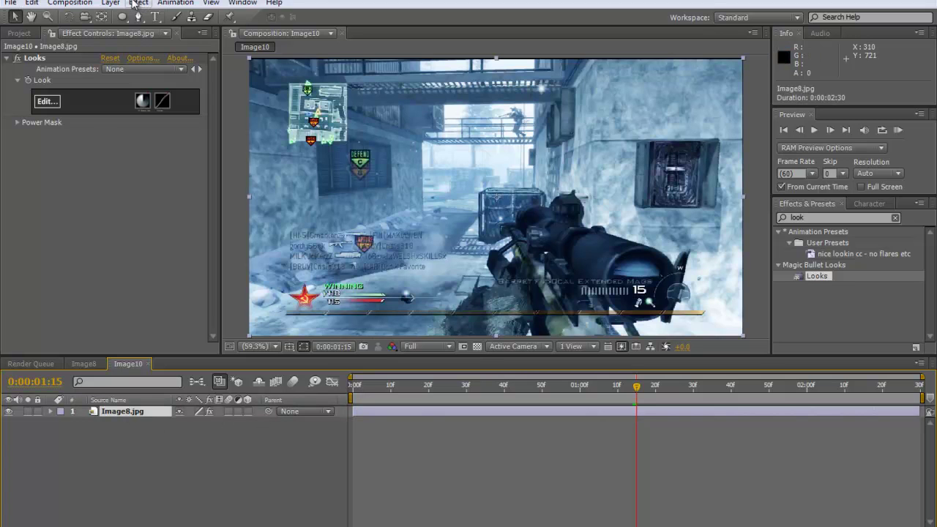
Pre-compose the layer with all attributes moved into Image8.jpg Comp 2, then select it
{"action": "left_click", "coordinate": [110, 3]}
{"action": "left_click", "coordinate": [194, 470]}
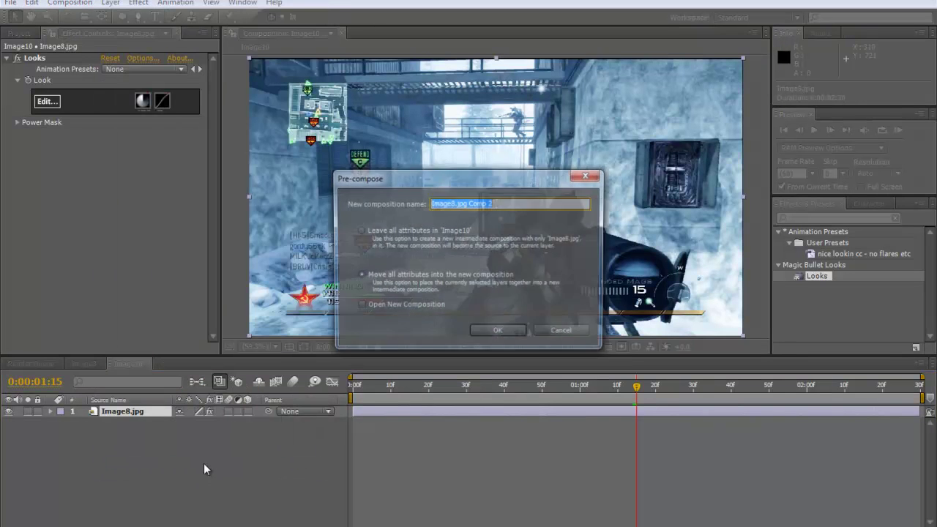
{"action": "left_click", "coordinate": [469, 275]}
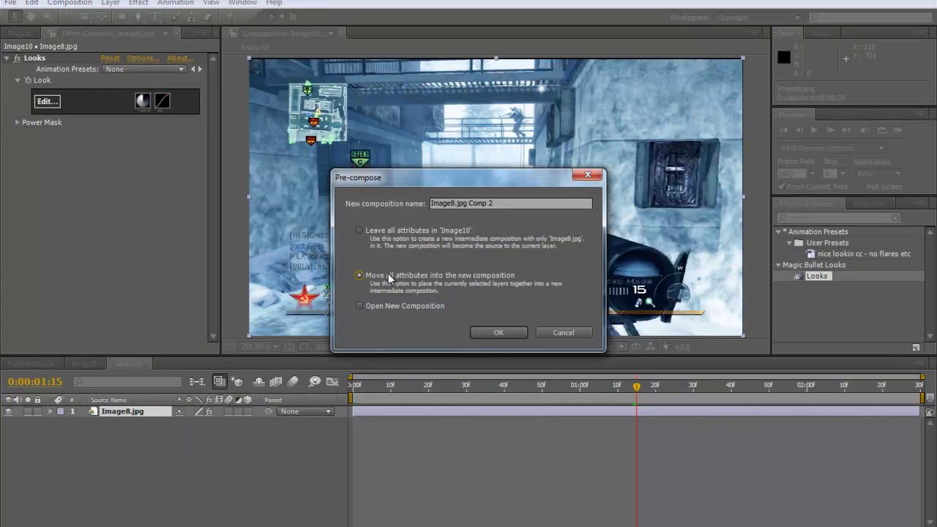
{"action": "left_click", "coordinate": [490, 337]}
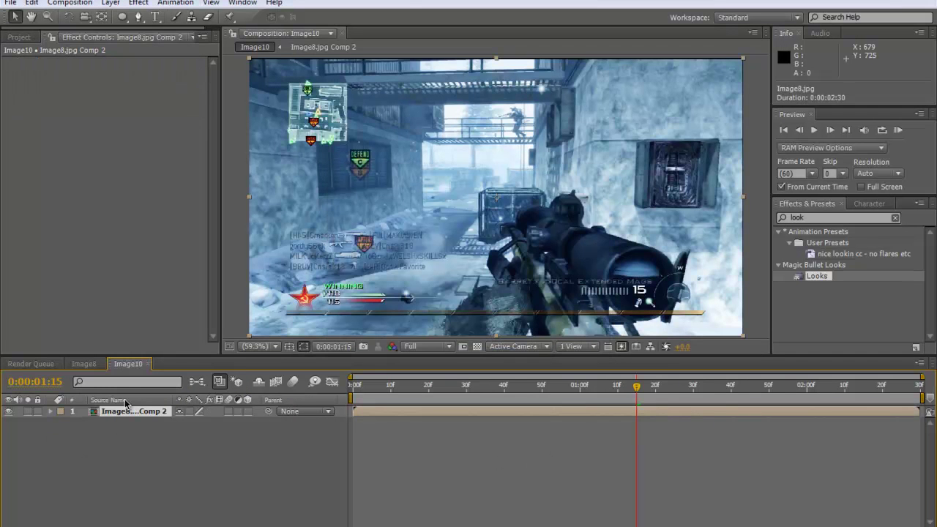
{"action": "left_click", "coordinate": [114, 200]}
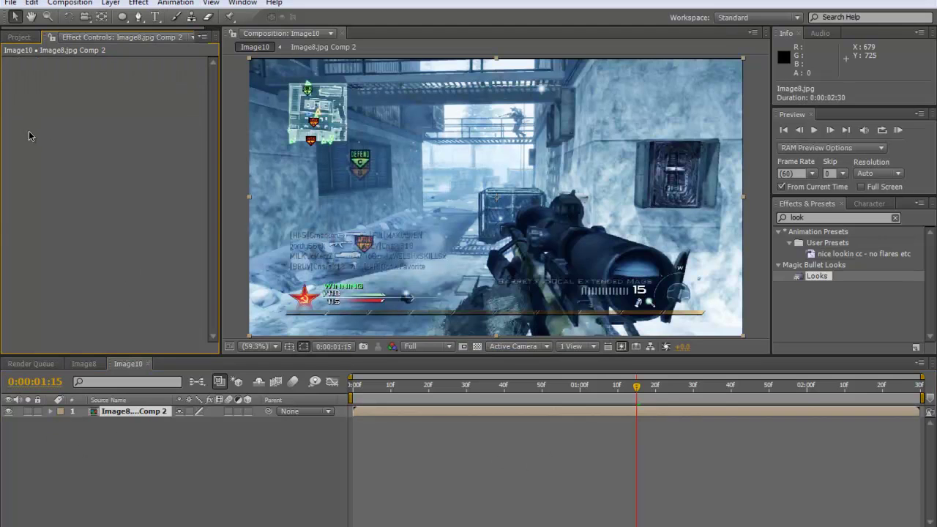
{"action": "left_click", "coordinate": [150, 415]}
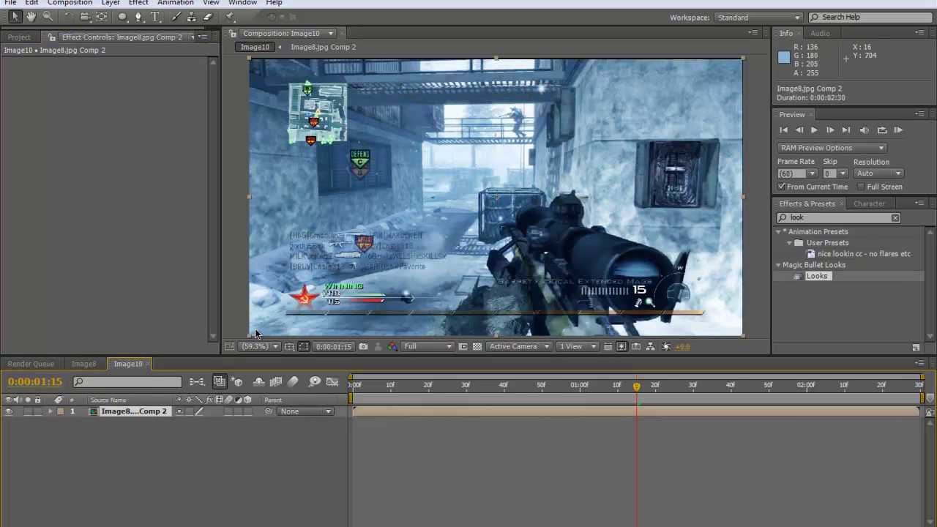
{"action": "left_click", "coordinate": [137, 441]}
Paste a duplicate of the Image8.jpg Comp 2 layer and select the top copy
{"action": "left_click", "coordinate": [126, 416]}
{"action": "key", "text": "ctrl+v"}
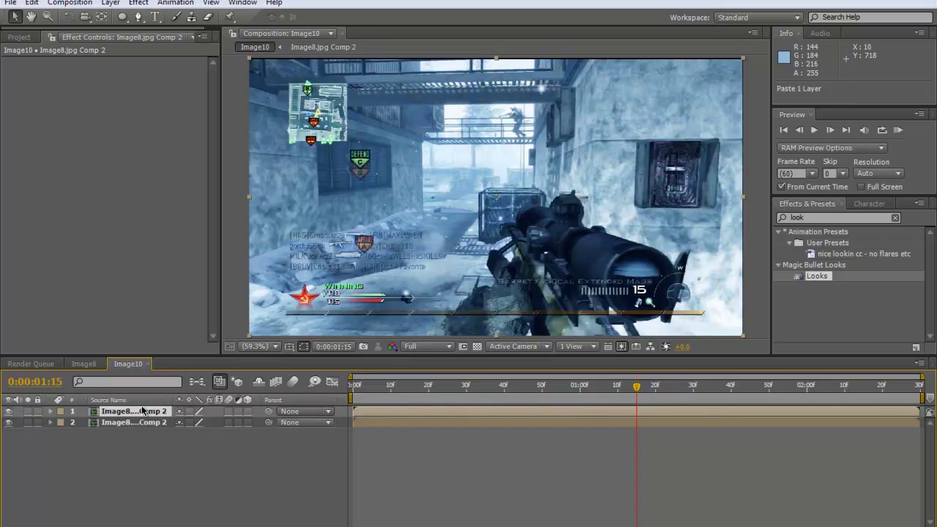
{"action": "left_click", "coordinate": [336, 476]}
{"action": "left_click", "coordinate": [664, 410]}
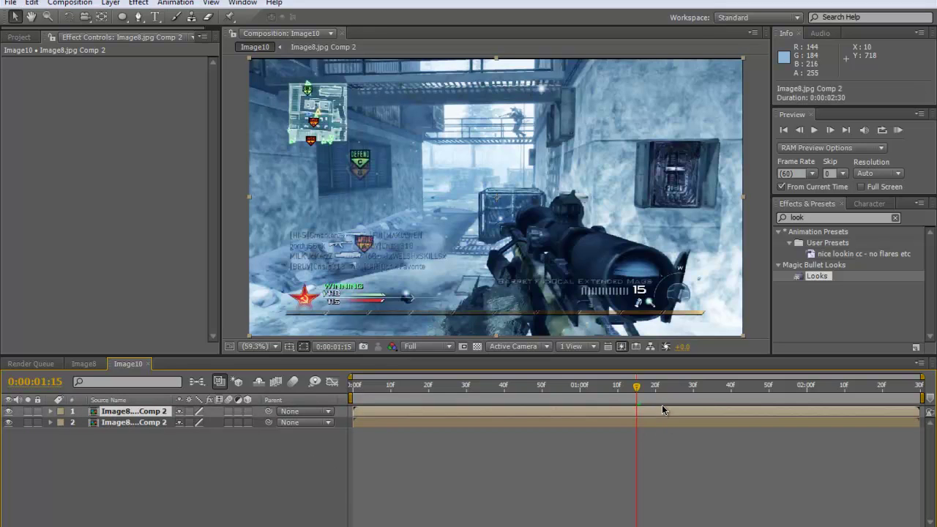
Draw an elliptical Mask 1 over the frame centre, then shift and flatten it vertically
{"action": "left_click", "coordinate": [122, 18]}
{"action": "key", "text": "q"}
{"action": "key", "text": "q"}
{"action": "key", "text": "q"}
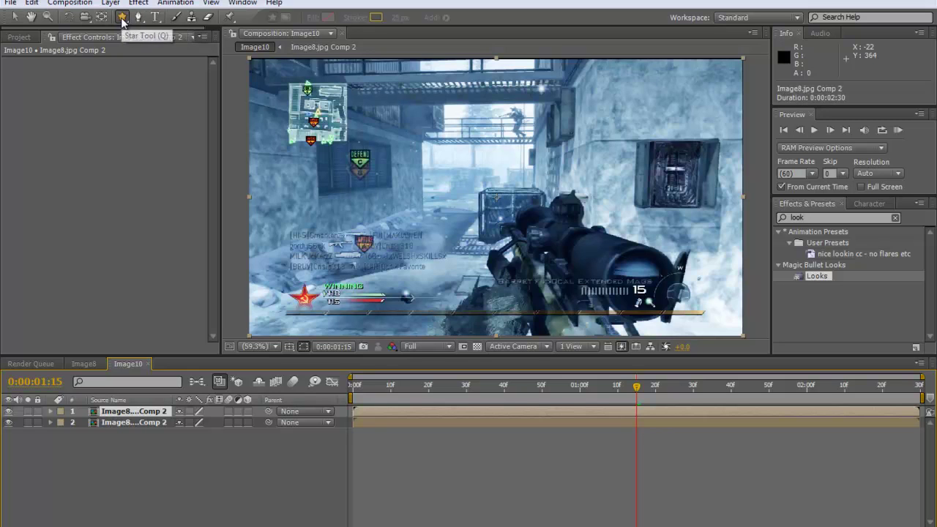
{"action": "key", "text": "q"}
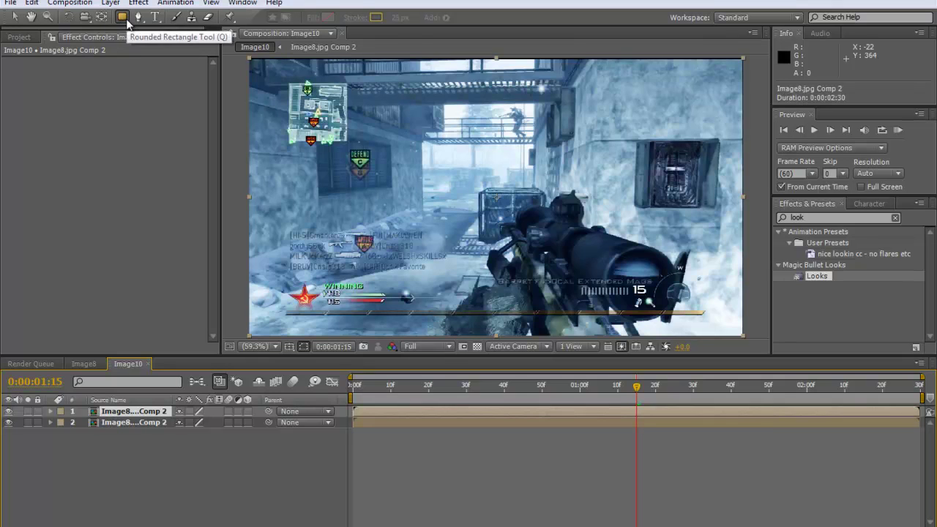
{"action": "key", "text": "q"}
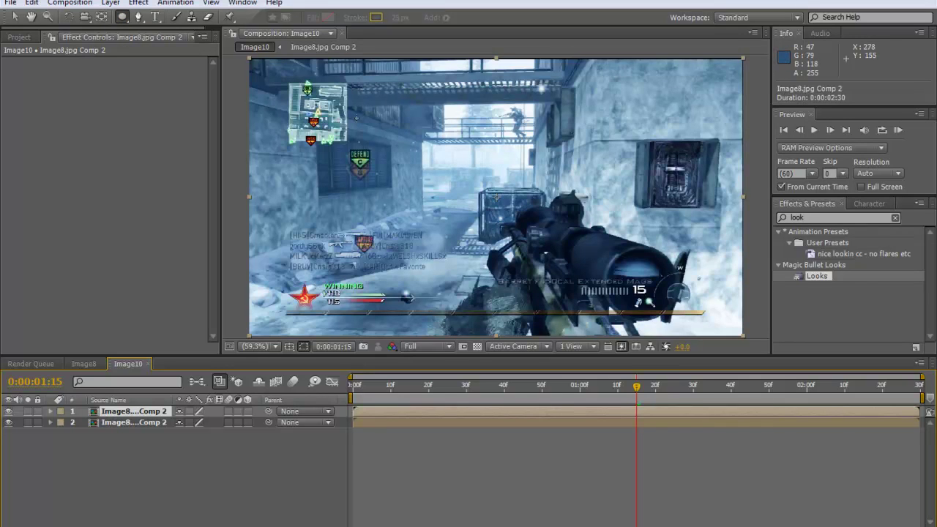
{"action": "left_click_drag", "start_coordinate": [349, 87], "coordinate": [638, 281]}
{"action": "left_click", "coordinate": [14, 16]}
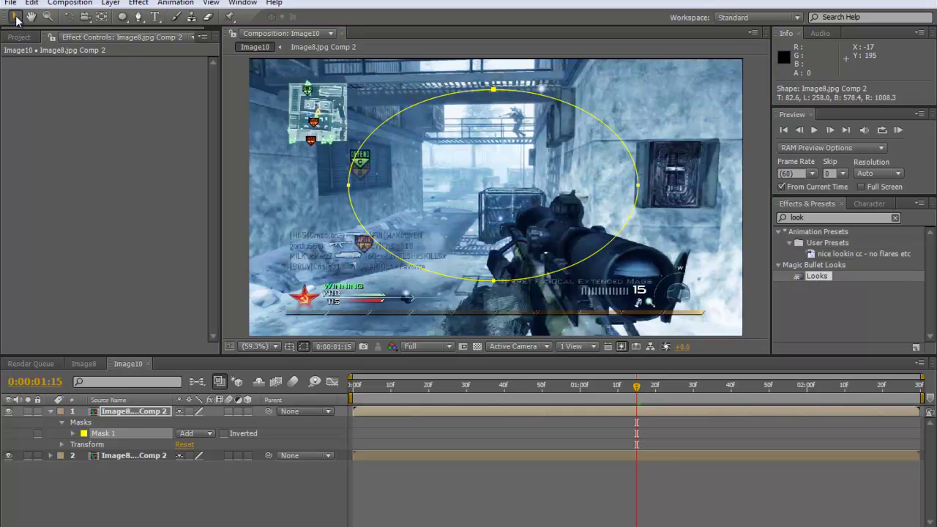
{"action": "double_click", "coordinate": [350, 186]}
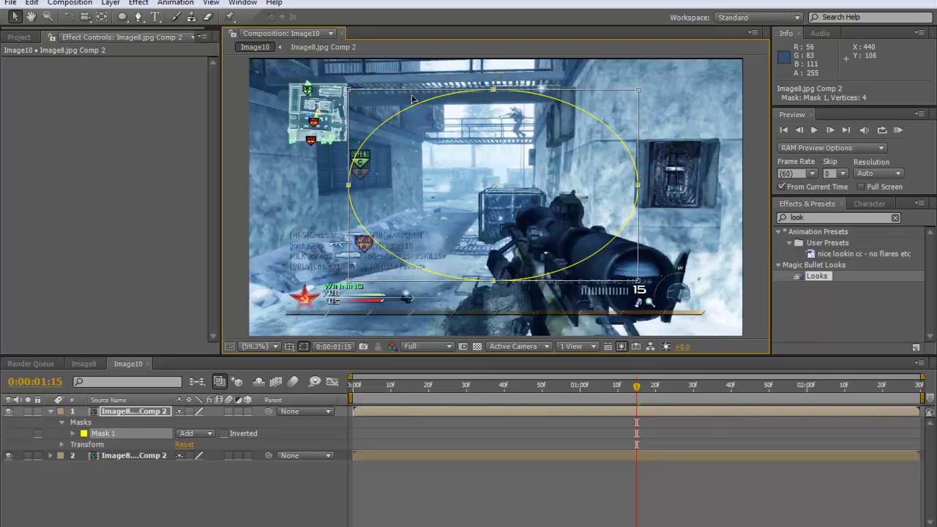
{"action": "left_click_drag", "start_coordinate": [459, 94], "coordinate": [448, 99]}
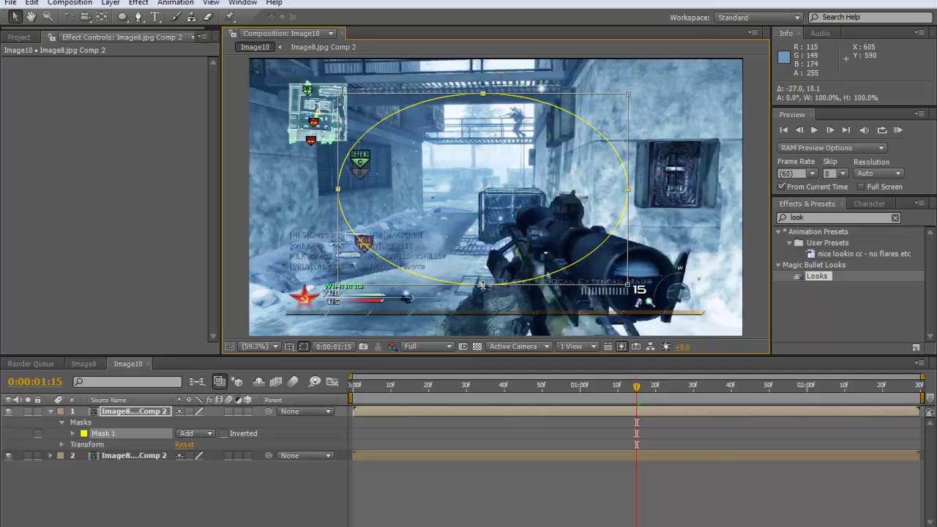
{"action": "left_click_drag", "start_coordinate": [485, 284], "coordinate": [463, 294]}
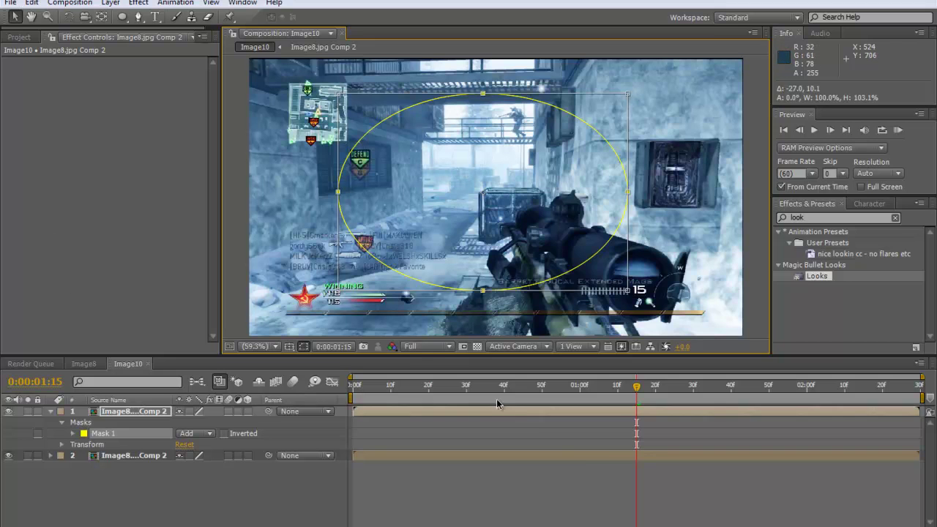
{"action": "left_click", "coordinate": [604, 438]}
Apply the Looks effect to the top masked layer and open its editor
{"action": "left_click_drag", "start_coordinate": [826, 274], "coordinate": [639, 415]}
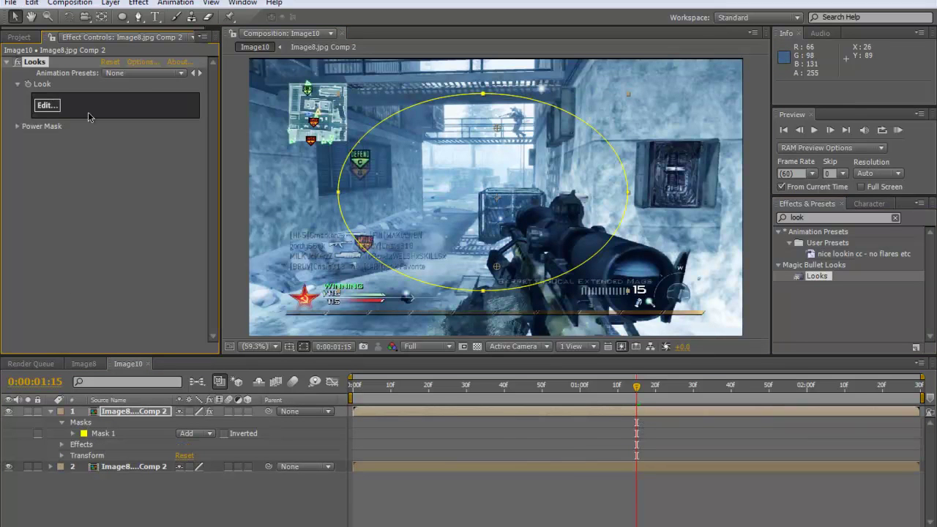
{"action": "left_click", "coordinate": [56, 107]}
{"action": "mouse_move", "coordinate": [933, 209]}
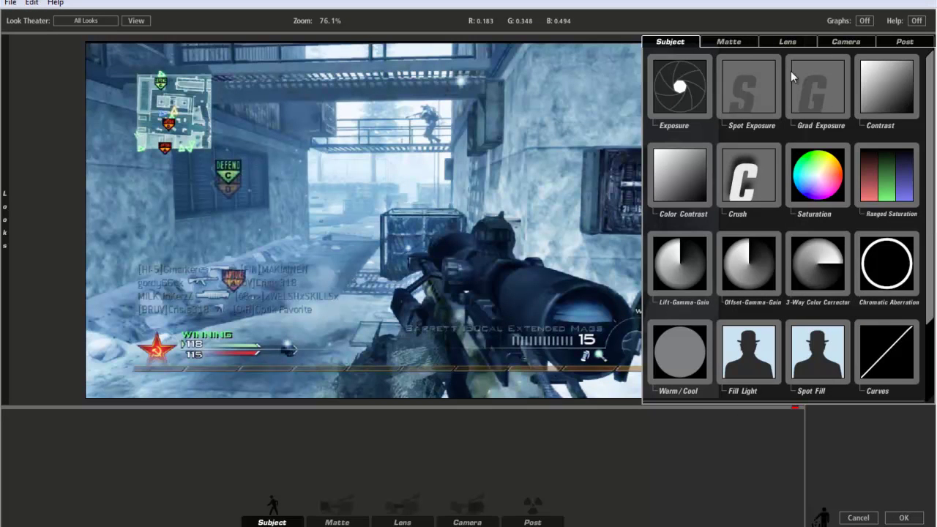
{"action": "left_click", "coordinate": [730, 41]}
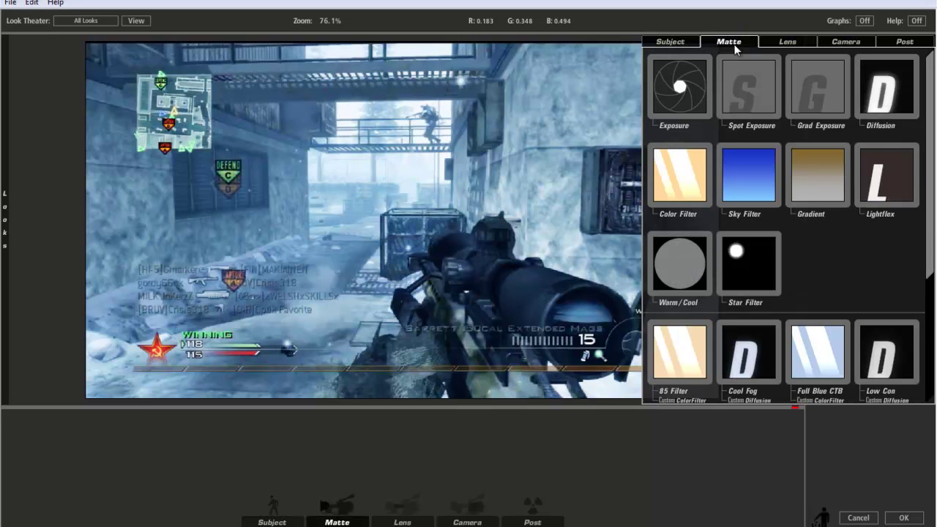
{"action": "left_click", "coordinate": [669, 42]}
Add a Post Saturation tool with neutral balance at 30%, then return to After Effects
{"action": "left_click_drag", "start_coordinate": [827, 186], "coordinate": [537, 481]}
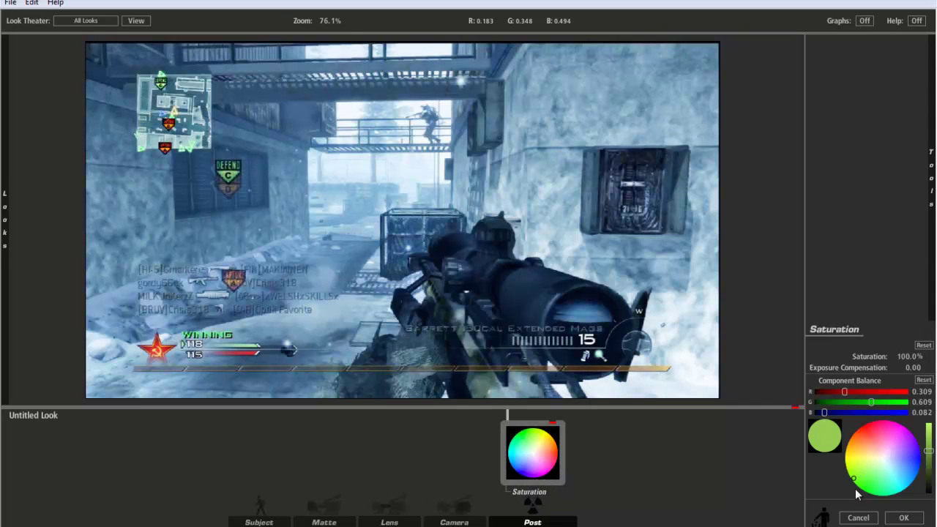
{"action": "mouse_move", "coordinate": [867, 457]}
{"action": "left_mouse_down"}
{"action": "mouse_move", "coordinate": [841, 451]}
{"action": "mouse_move", "coordinate": [866, 457]}
{"action": "left_mouse_up"}
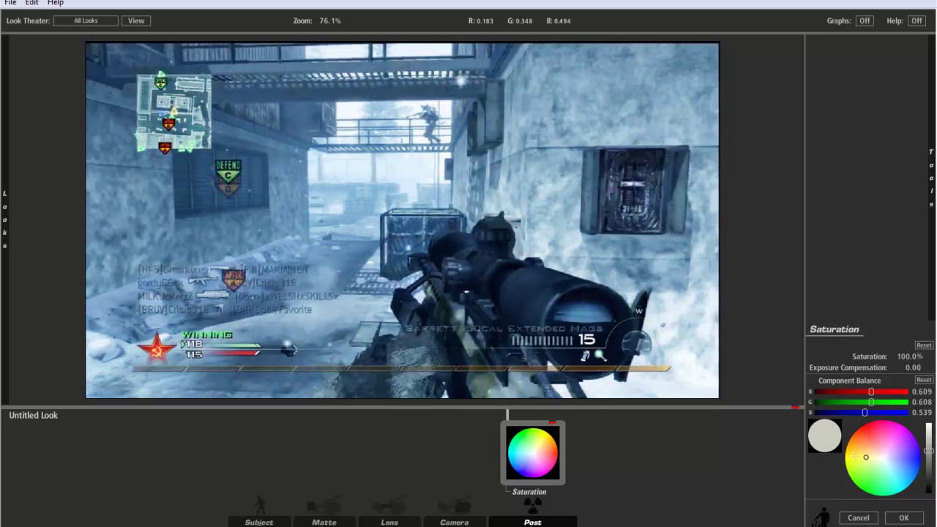
{"action": "left_click", "coordinate": [902, 357]}
{"action": "type", "text": "30"}
{"action": "key", "text": "Return"}
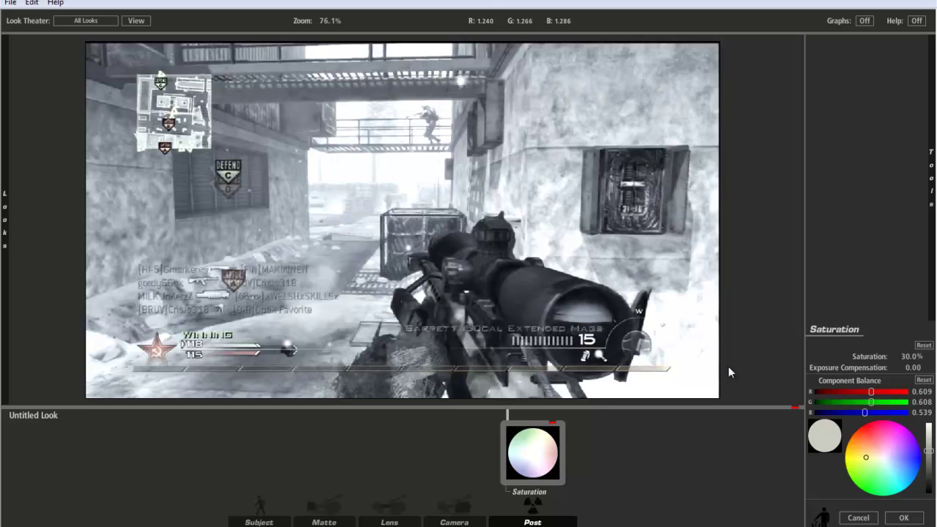
{"action": "left_click", "coordinate": [908, 518]}
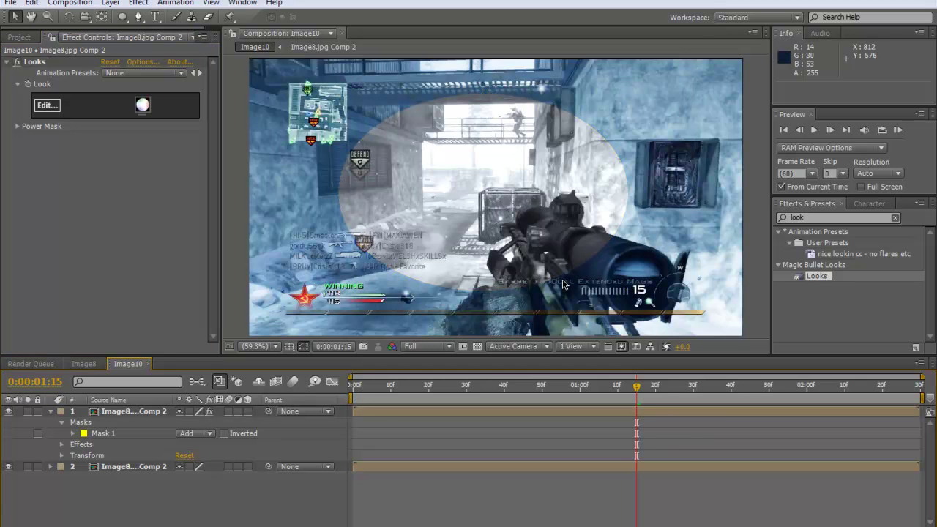
Expand Mask 1 and set its feather to 200 pixels
{"action": "left_click", "coordinate": [73, 433]}
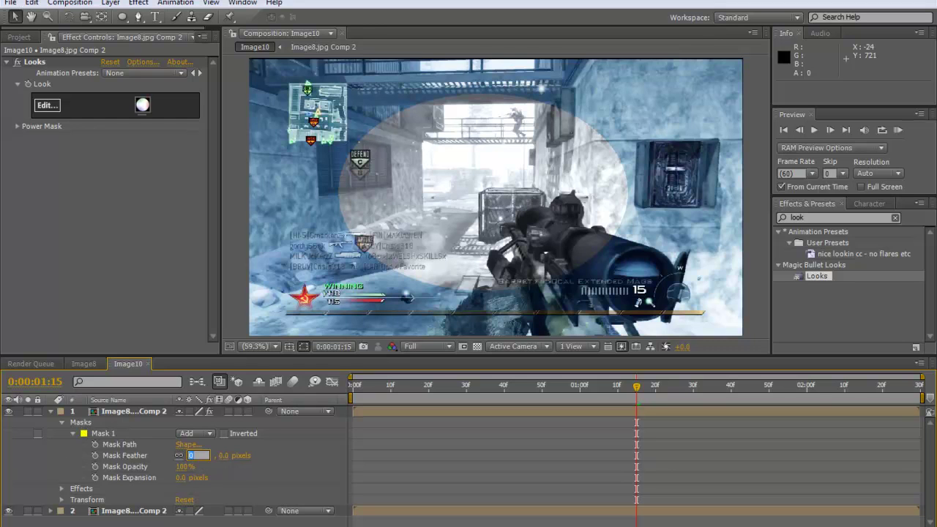
{"action": "type", "text": "00"}
{"action": "key", "text": "Return"}
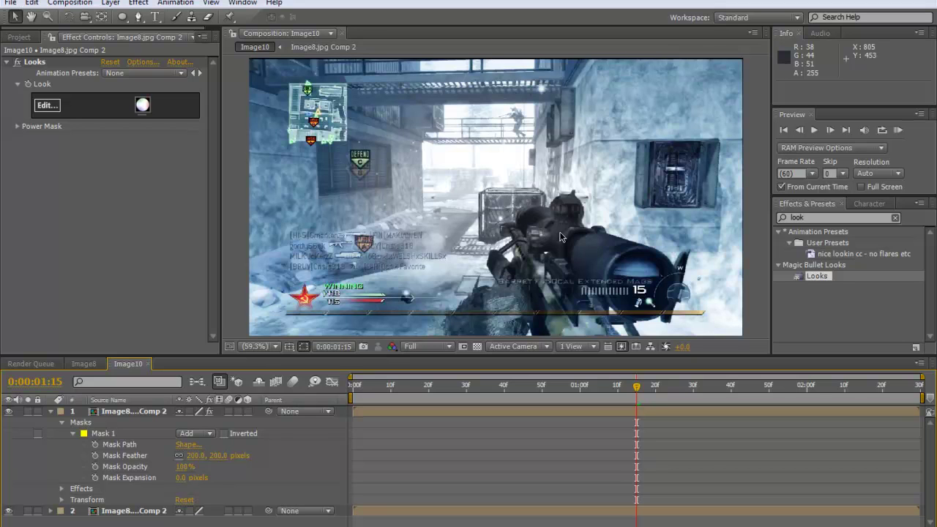
{"action": "left_click", "coordinate": [629, 421]}
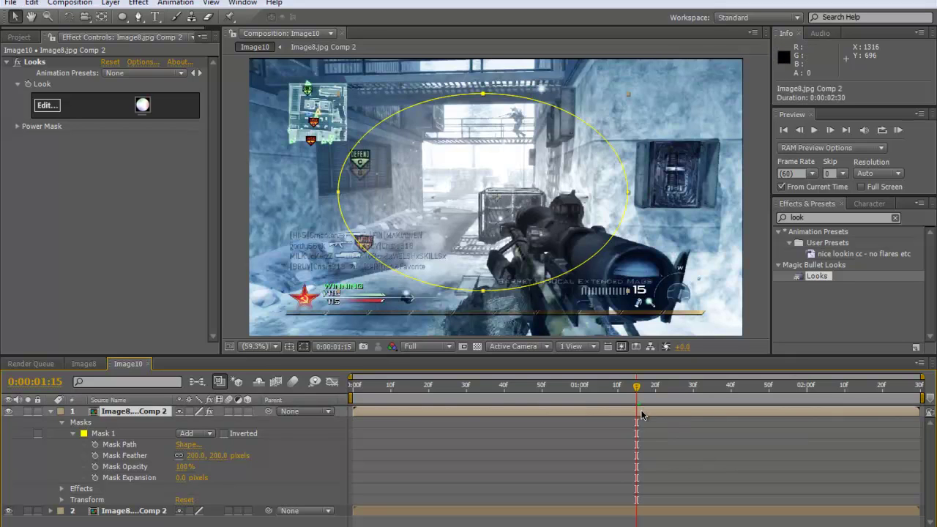
{"action": "left_click", "coordinate": [630, 443]}
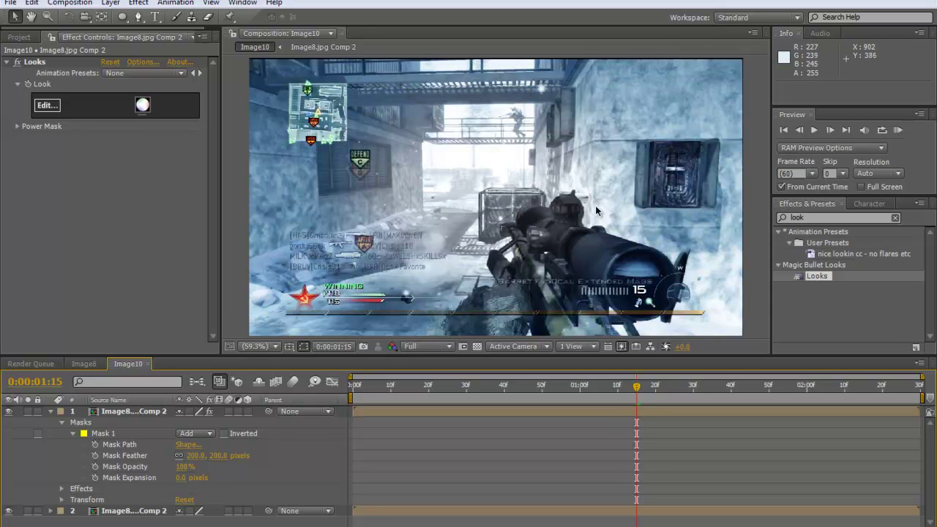
{"action": "left_click", "coordinate": [512, 180]}
{"action": "left_click", "coordinate": [563, 437]}
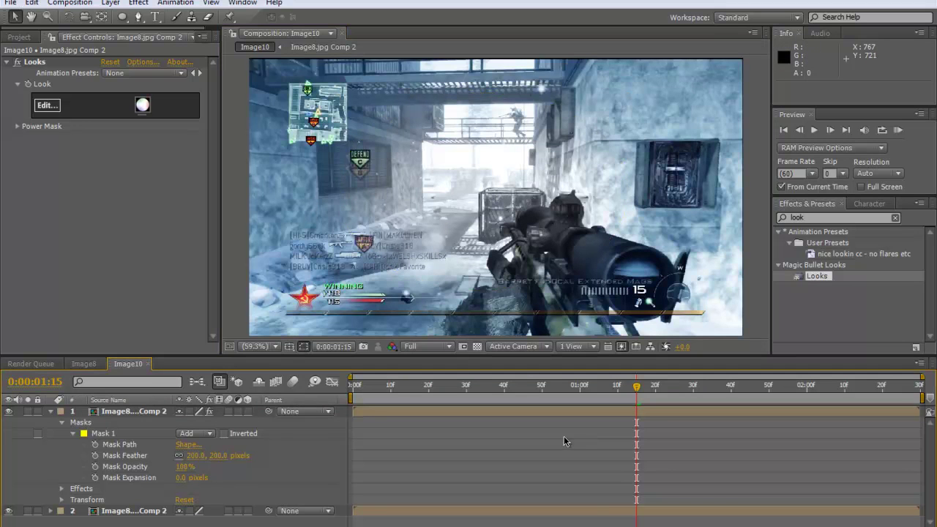
{"action": "left_click", "coordinate": [636, 418]}
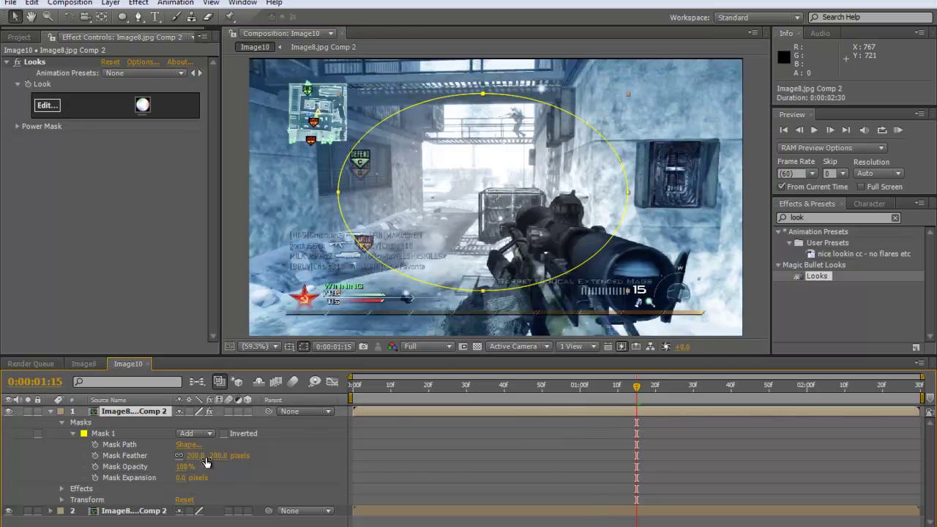
Scrub the mask feather through 695 and 476, finally settling it at 210 pixels
{"action": "left_click_drag", "start_coordinate": [196, 459], "coordinate": [612, 464]}
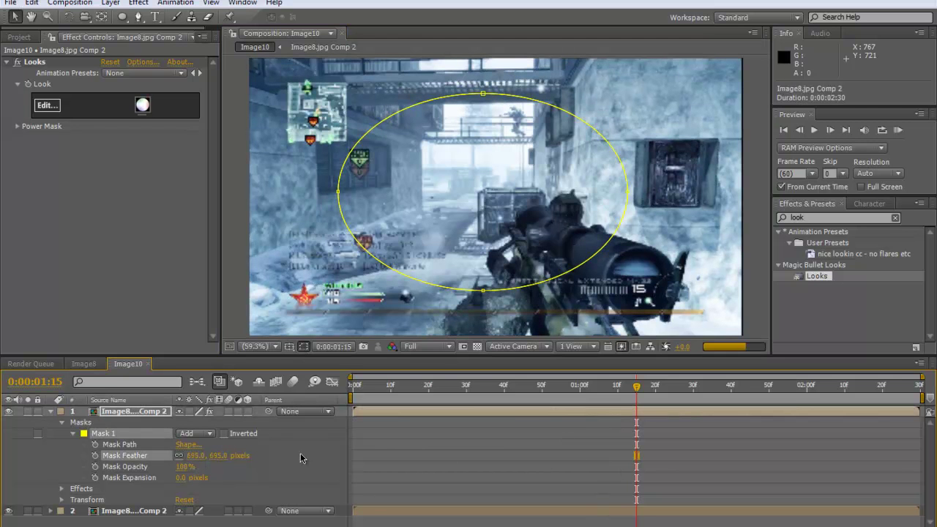
{"action": "left_click", "coordinate": [136, 466]}
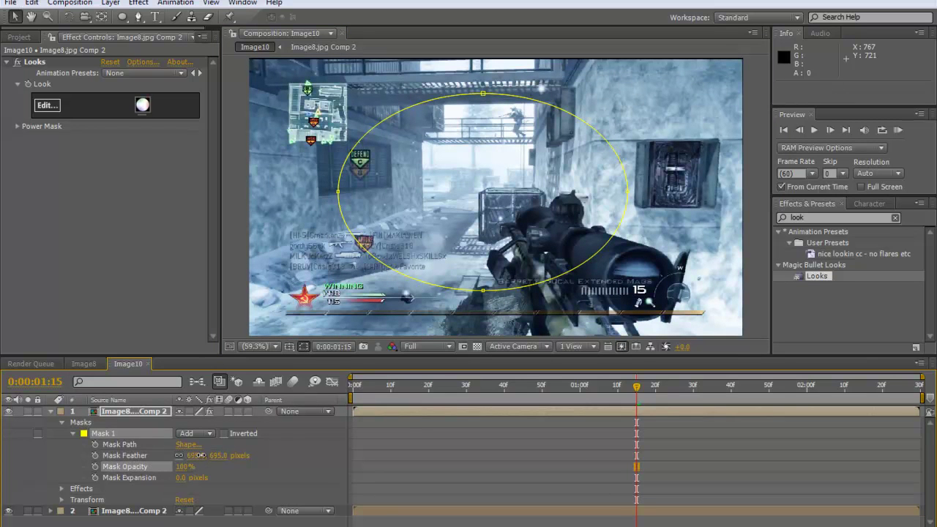
{"action": "left_click_drag", "start_coordinate": [198, 455], "coordinate": [71, 471]}
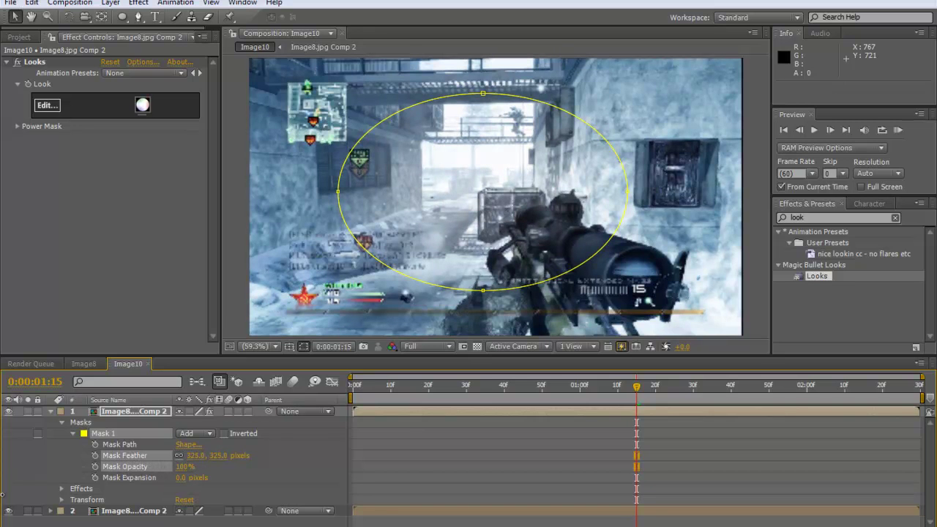
{"action": "key", "text": "F2"}
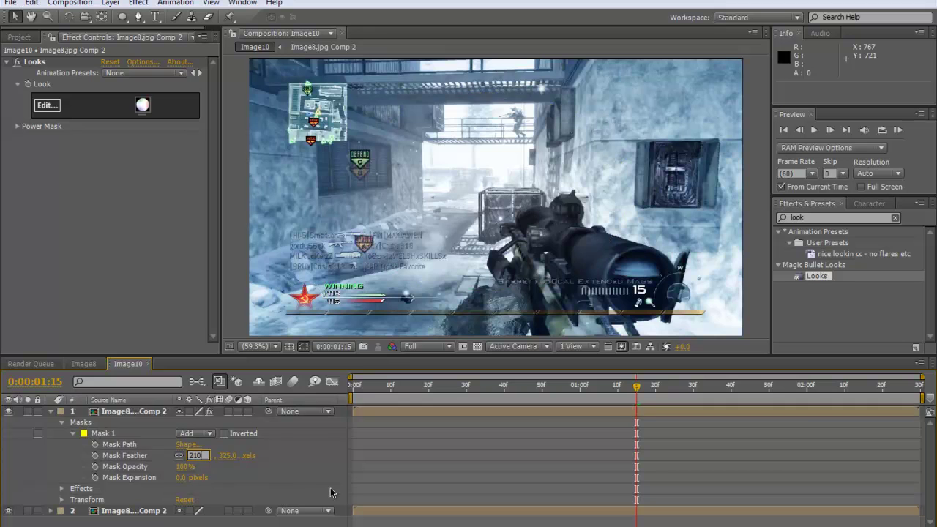
{"action": "key", "text": "Return"}
{"action": "key", "text": "F2"}
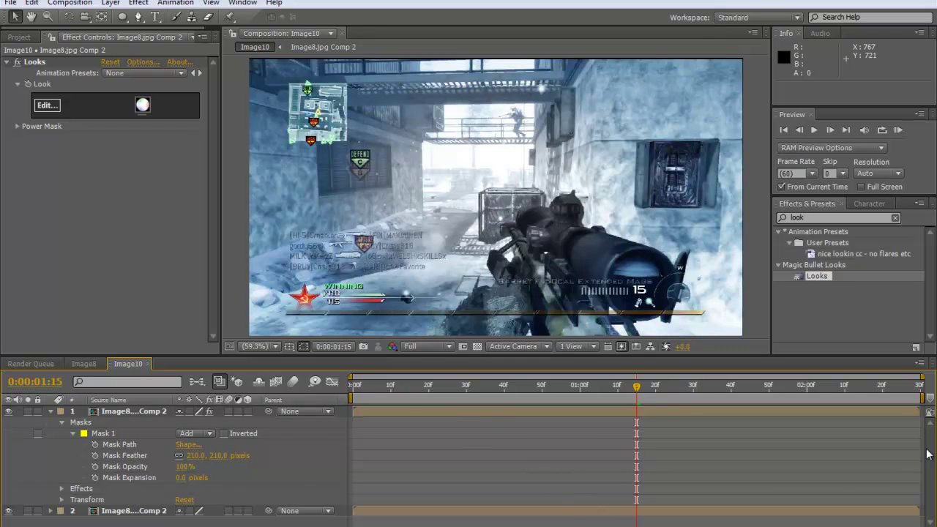
Select both Image8.jpg Comp 2 layers and pre-compose them into Pre-comp 2
{"action": "left_click", "coordinate": [672, 517]}
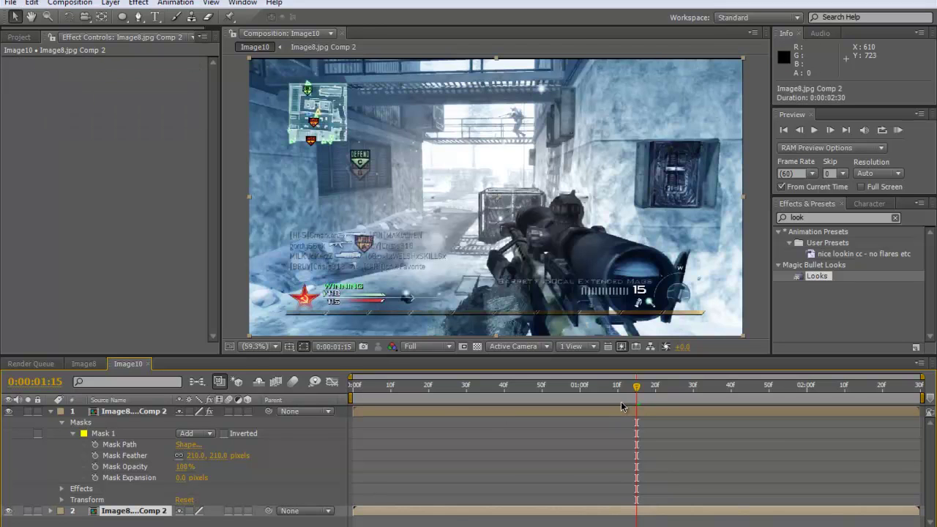
{"action": "key", "text": "Page_Up"}
{"action": "key", "text": "Page_Up"}
{"action": "key", "text": "Page_Up"}
{"action": "key", "text": "Page_Up"}
{"action": "left_click", "coordinate": [630, 411], "text": "shift"}
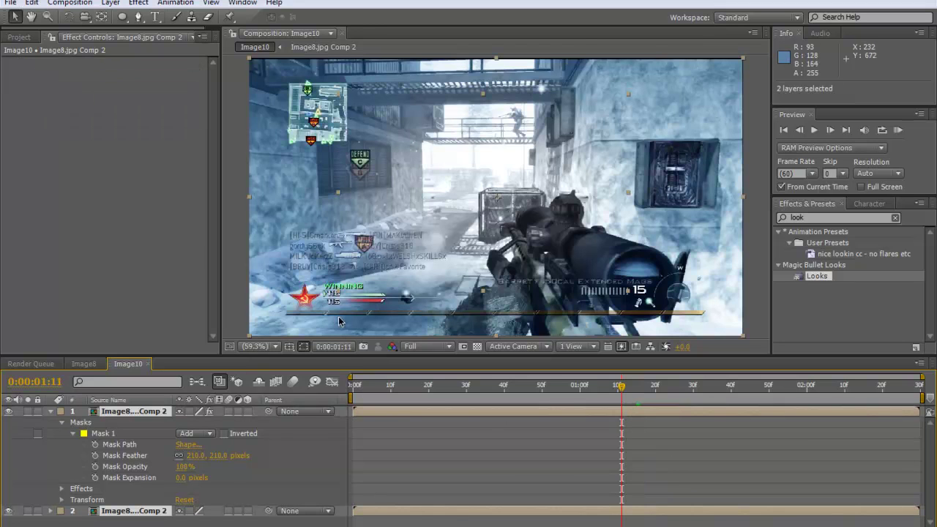
{"action": "left_click", "coordinate": [48, 413]}
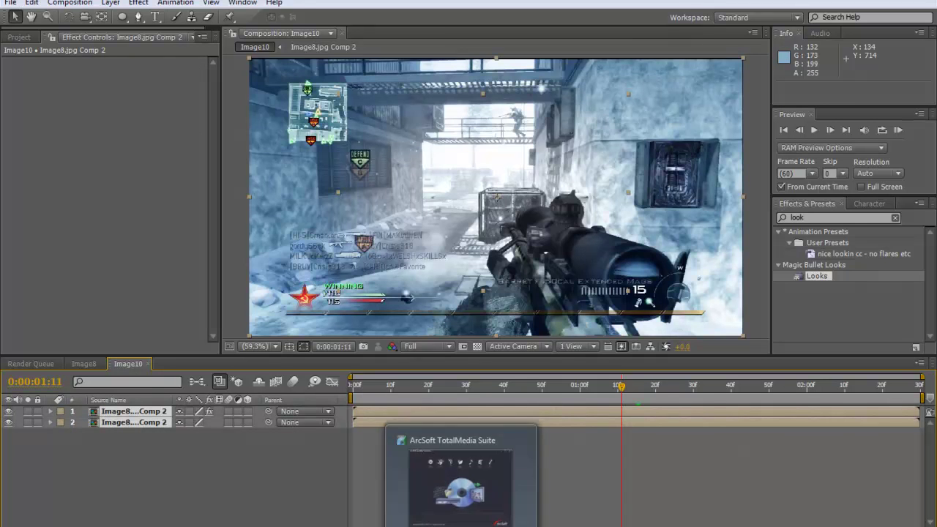
{"action": "left_click", "coordinate": [109, 3]}
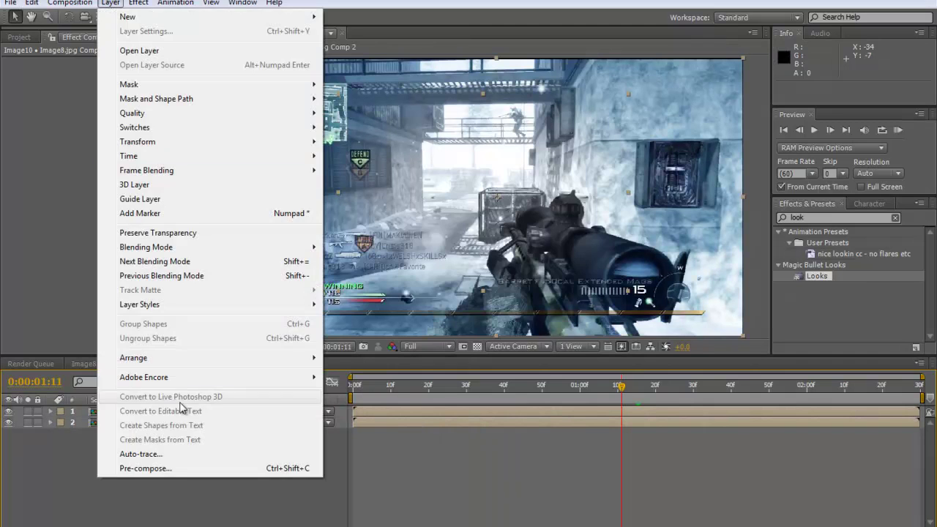
{"action": "left_click", "coordinate": [184, 468]}
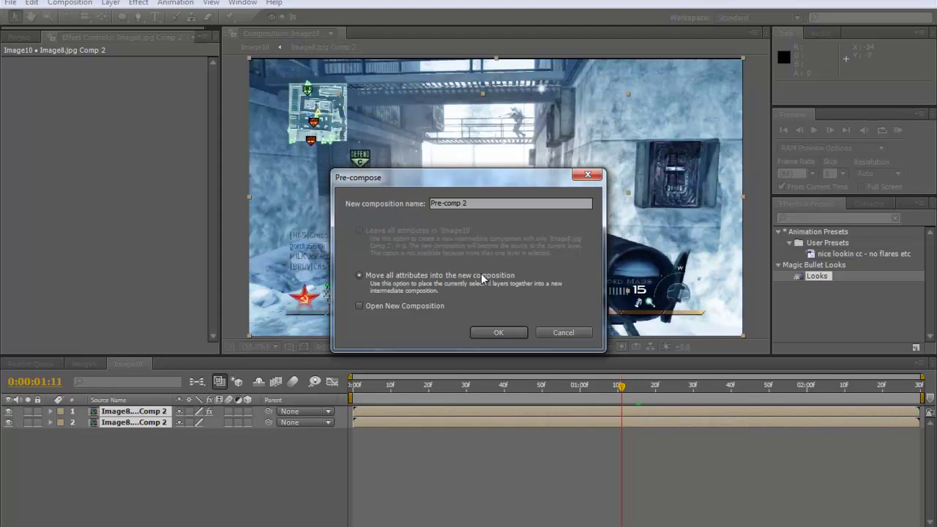
{"action": "left_click", "coordinate": [492, 329]}
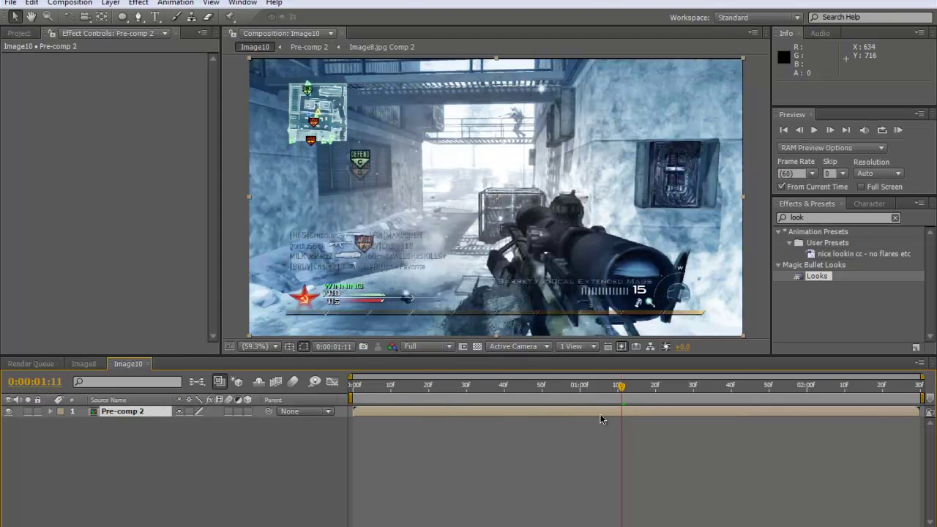
Duplicate the Pre-comp 2 layer and draw a wide ellipse mask across the frame's top
{"action": "left_click_drag", "start_coordinate": [814, 279], "coordinate": [619, 417]}
{"action": "key", "text": "ctrl+v"}
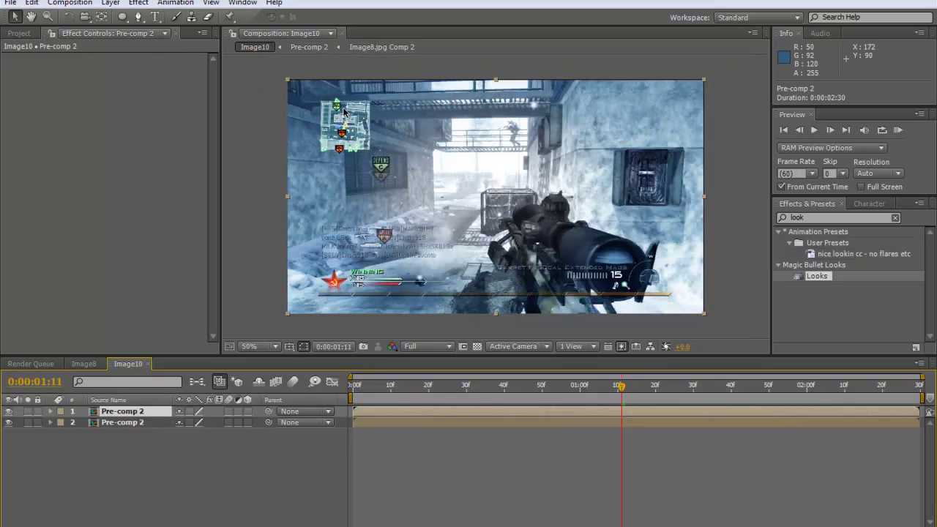
{"action": "key", "text": "comma"}
{"action": "left_click", "coordinate": [122, 16]}
{"action": "key", "text": "comma"}
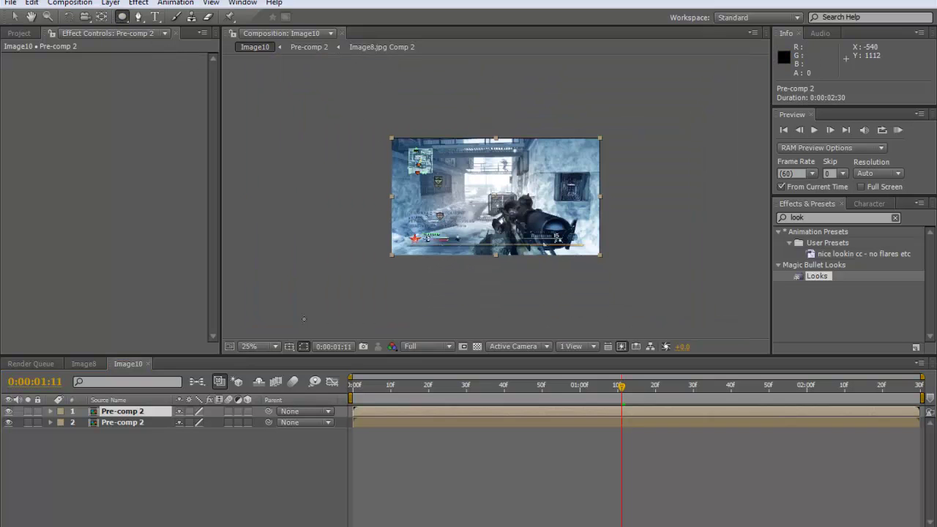
{"action": "mouse_move", "coordinate": [354, 84]}
{"action": "left_mouse_down"}
{"action": "mouse_move", "coordinate": [681, 172]}
{"action": "mouse_move", "coordinate": [642, 192]}
{"action": "left_mouse_up"}
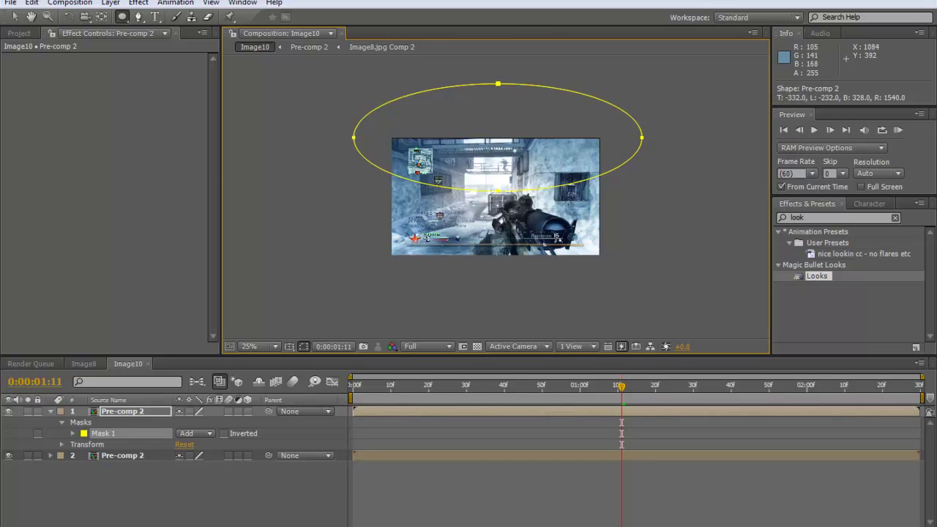
{"action": "key", "text": "period"}
{"action": "key", "text": "v"}
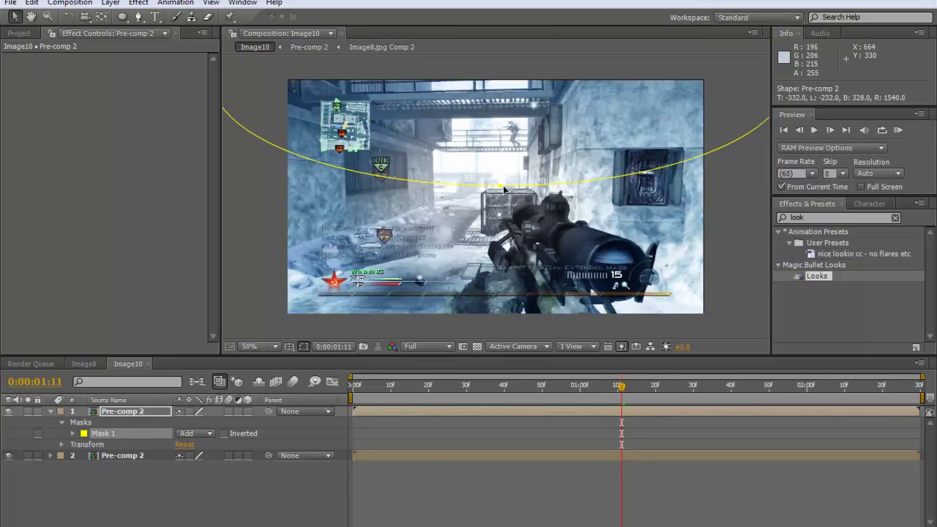
Lower the mask's bottom point, checking placement against the title/action safe guides
{"action": "left_click", "coordinate": [501, 188]}
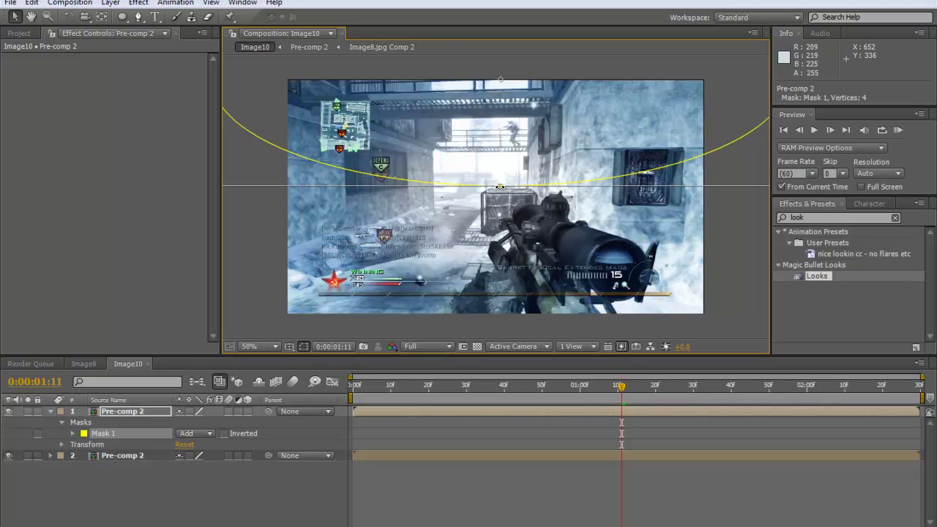
{"action": "left_click_drag", "start_coordinate": [501, 186], "coordinate": [500, 193]}
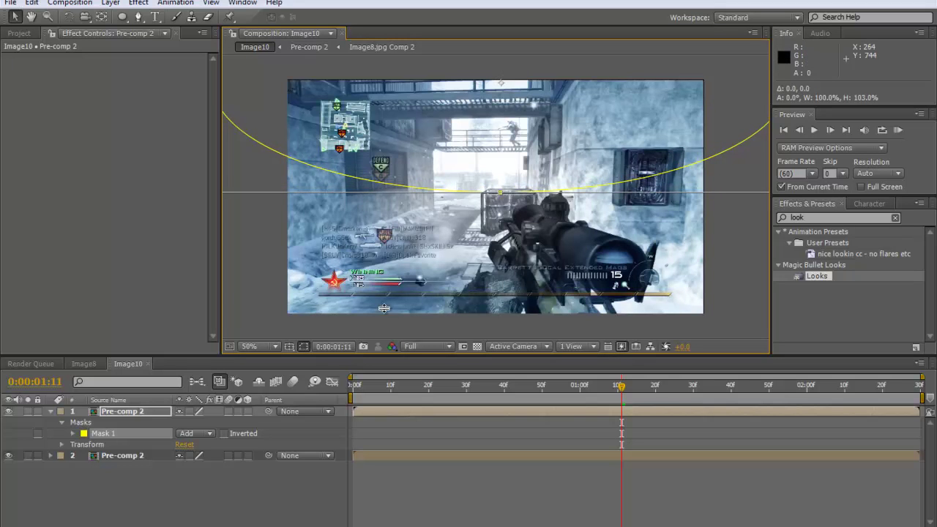
{"action": "left_click", "coordinate": [290, 346]}
{"action": "left_click", "coordinate": [297, 361]}
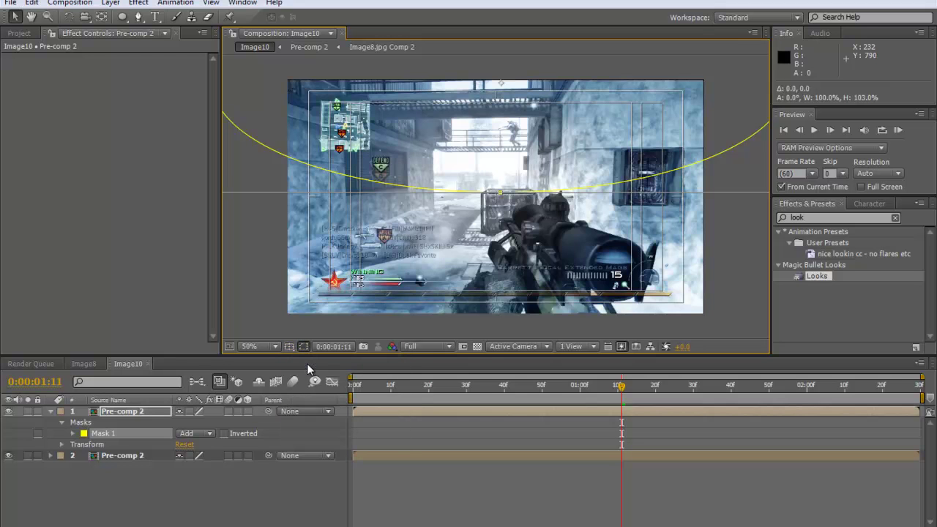
{"action": "mouse_move", "coordinate": [505, 191]}
{"action": "left_mouse_down"}
{"action": "mouse_move", "coordinate": [499, 198]}
{"action": "mouse_move", "coordinate": [507, 184]}
{"action": "left_mouse_up"}
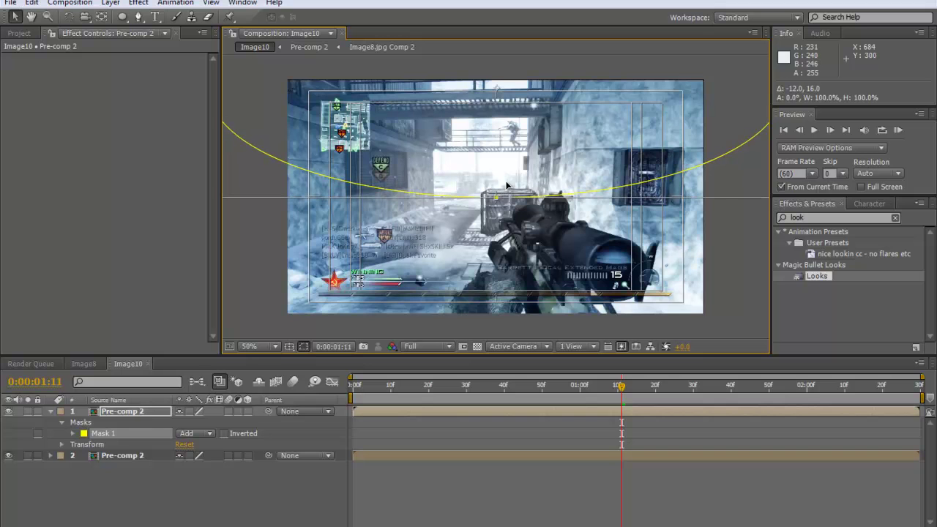
{"action": "left_click", "coordinate": [290, 347]}
{"action": "left_click", "coordinate": [309, 361]}
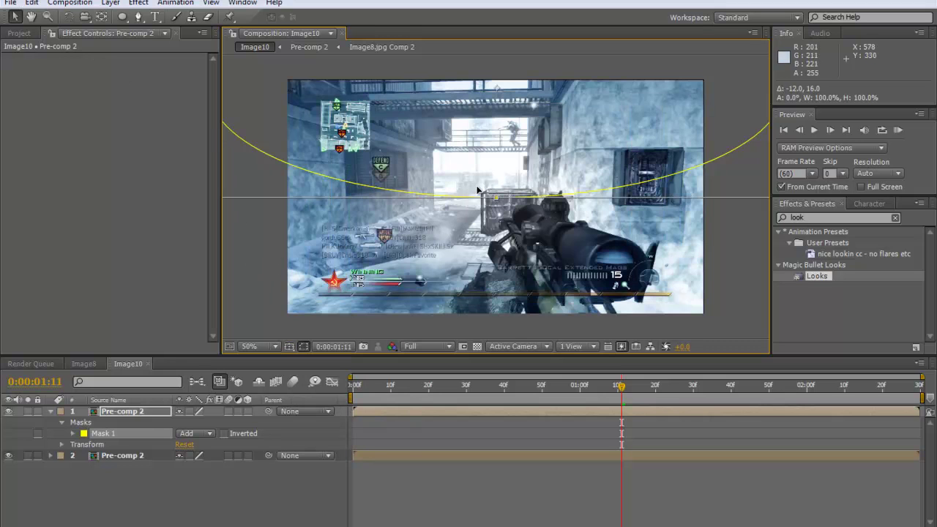
Flatten the mask from the top, narrow both sides, and apply Looks to the layer
{"action": "key", "text": "comma"}
{"action": "left_click_drag", "start_coordinate": [495, 87], "coordinate": [491, 110]}
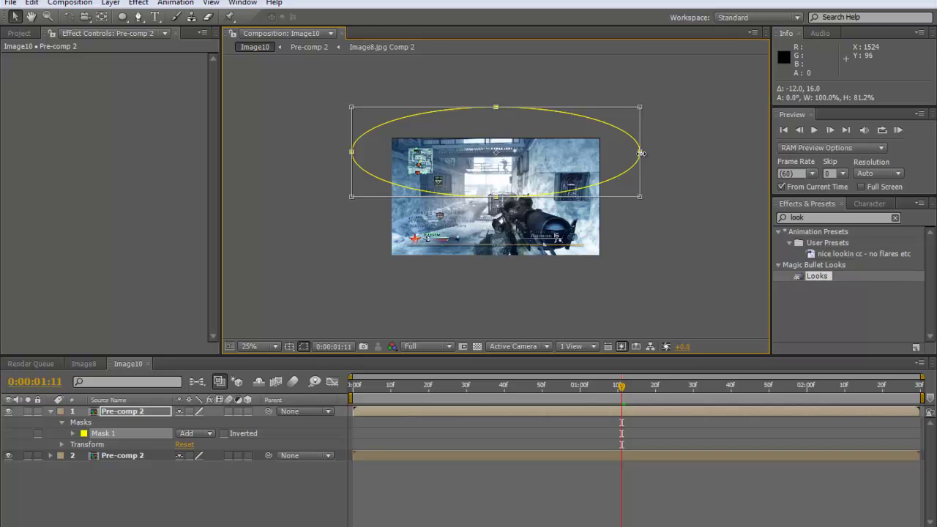
{"action": "left_click_drag", "start_coordinate": [641, 153], "coordinate": [621, 152]}
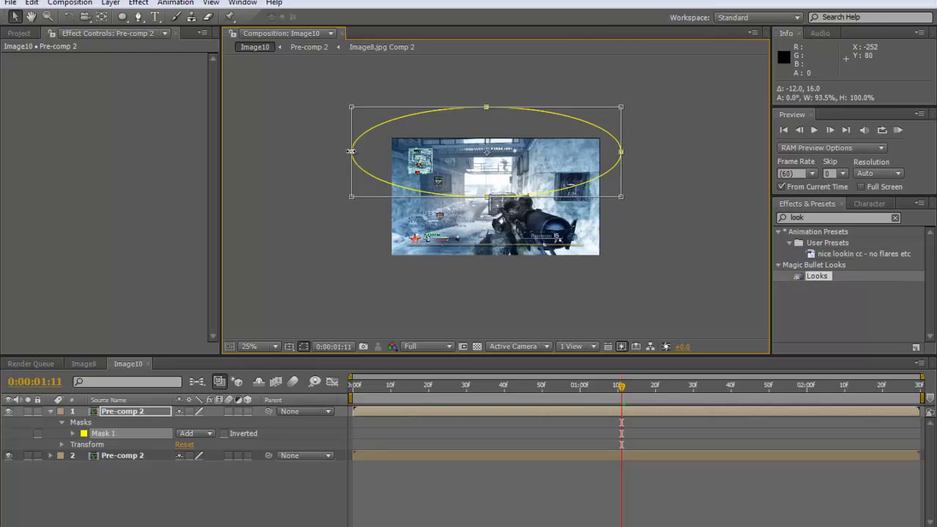
{"action": "left_click_drag", "start_coordinate": [352, 151], "coordinate": [369, 152]}
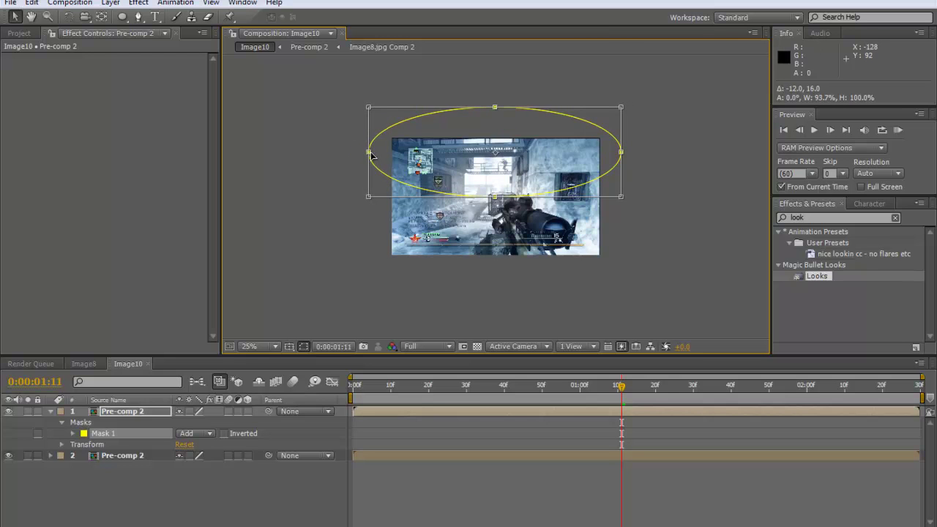
{"action": "key", "text": "period"}
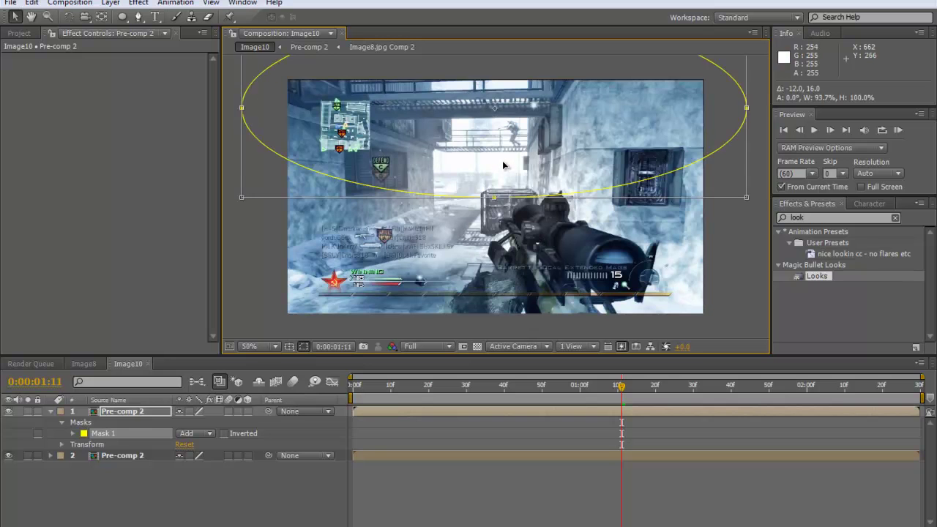
{"action": "key", "text": "F2"}
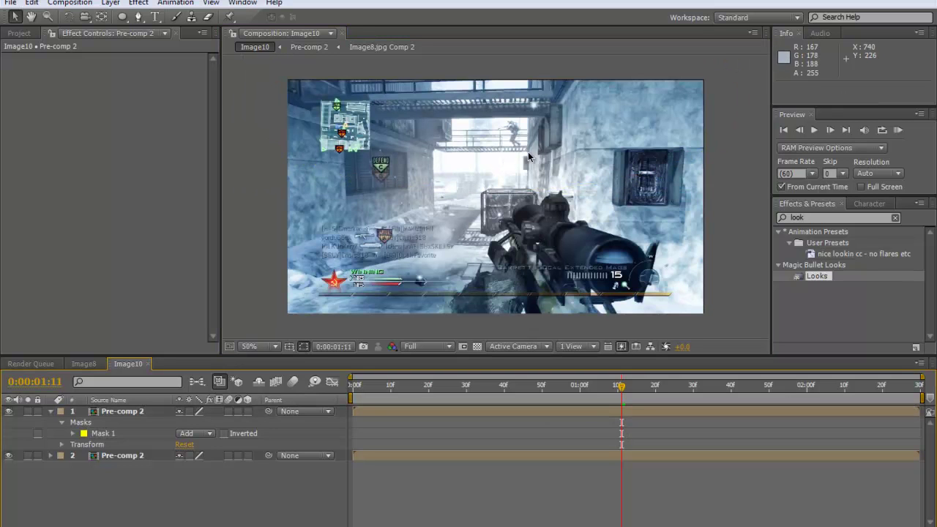
{"action": "left_click_drag", "start_coordinate": [821, 277], "coordinate": [613, 408]}
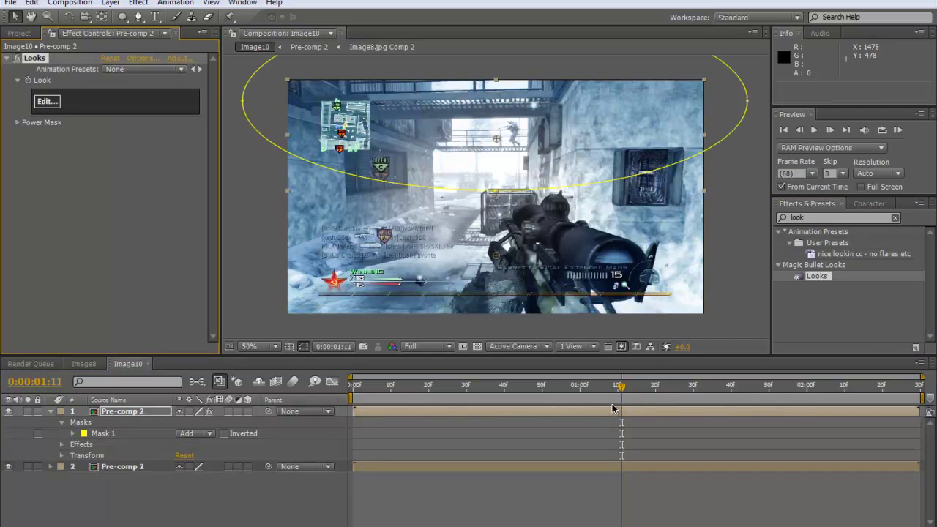
Add a Diffusion tool from the Matte category to the look and tint its glow orange
{"action": "left_click", "coordinate": [47, 101]}
{"action": "mouse_move", "coordinate": [829, 180]}
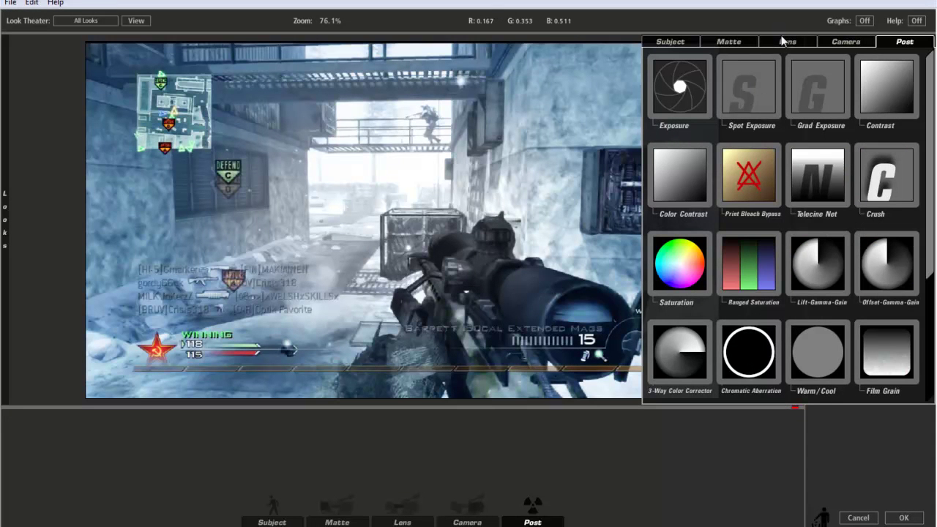
{"action": "left_click", "coordinate": [766, 41]}
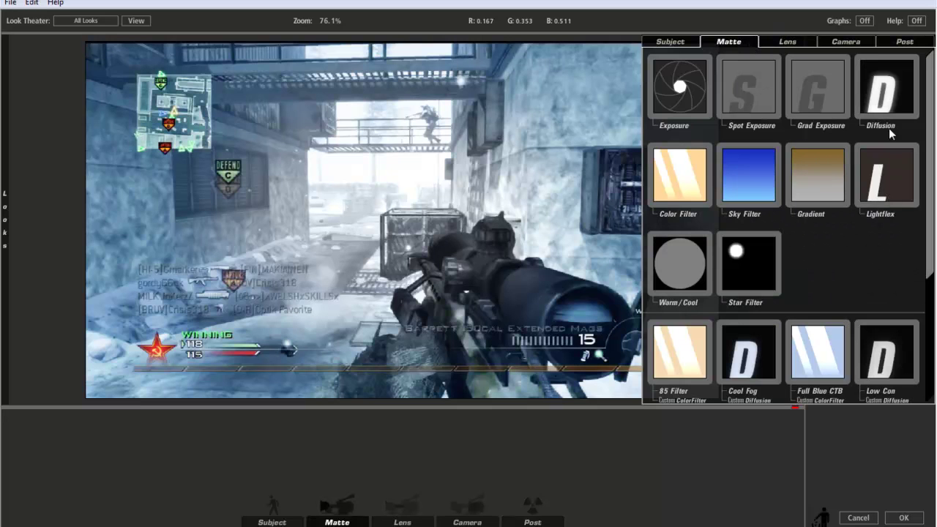
{"action": "left_click_drag", "start_coordinate": [889, 128], "coordinate": [383, 397]}
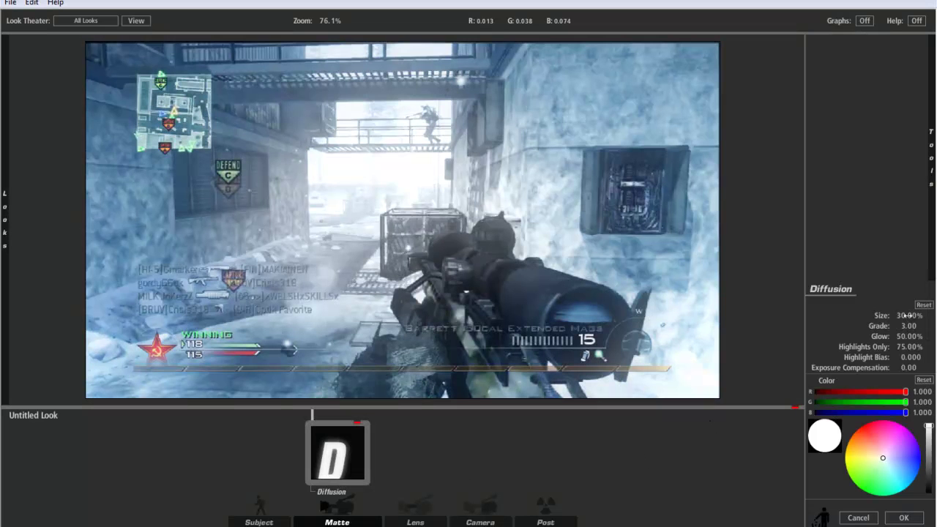
{"action": "left_click_drag", "start_coordinate": [627, 334], "coordinate": [571, 292]}
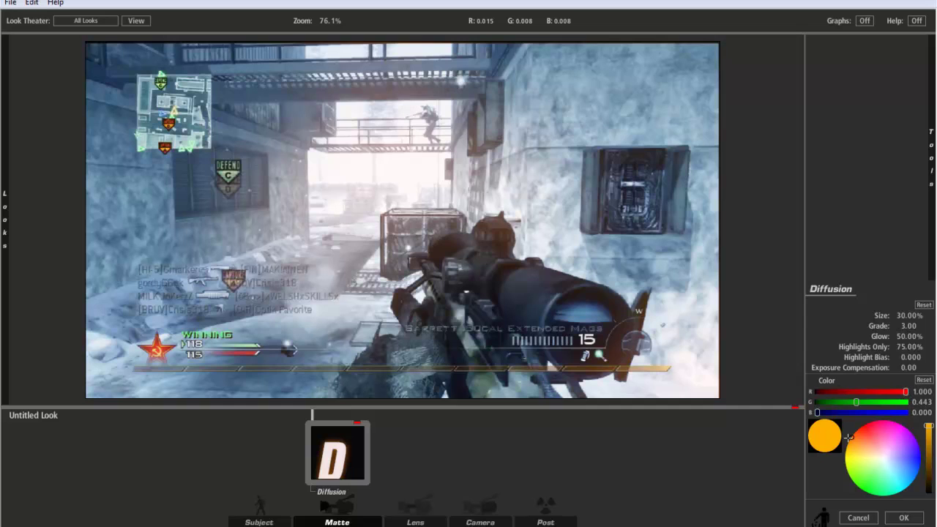
{"action": "mouse_move", "coordinate": [849, 437]}
{"action": "left_mouse_down"}
{"action": "mouse_move", "coordinate": [854, 483]}
{"action": "mouse_move", "coordinate": [805, 468]}
{"action": "mouse_move", "coordinate": [200, 421]}
{"action": "mouse_move", "coordinate": [192, 387]}
{"action": "mouse_move", "coordinate": [138, 392]}
{"action": "mouse_move", "coordinate": [835, 439]}
{"action": "mouse_move", "coordinate": [844, 453]}
{"action": "mouse_move", "coordinate": [812, 401]}
{"action": "mouse_move", "coordinate": [741, 399]}
{"action": "mouse_move", "coordinate": [736, 355]}
{"action": "mouse_move", "coordinate": [849, 443]}
{"action": "left_mouse_up"}
Set the Diffusion size to 15% and its grade to 4.50
{"action": "left_click", "coordinate": [903, 319]}
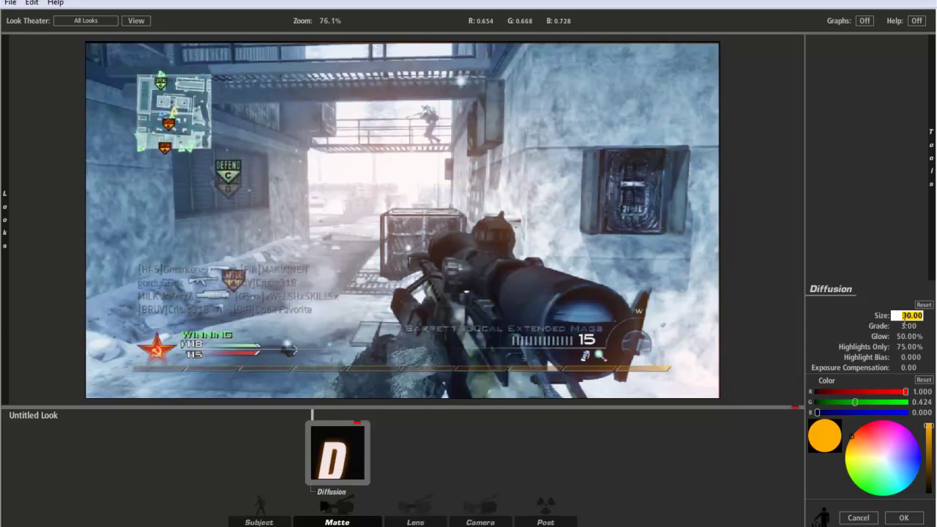
{"action": "type", "text": "15"}
{"action": "key", "text": "Return"}
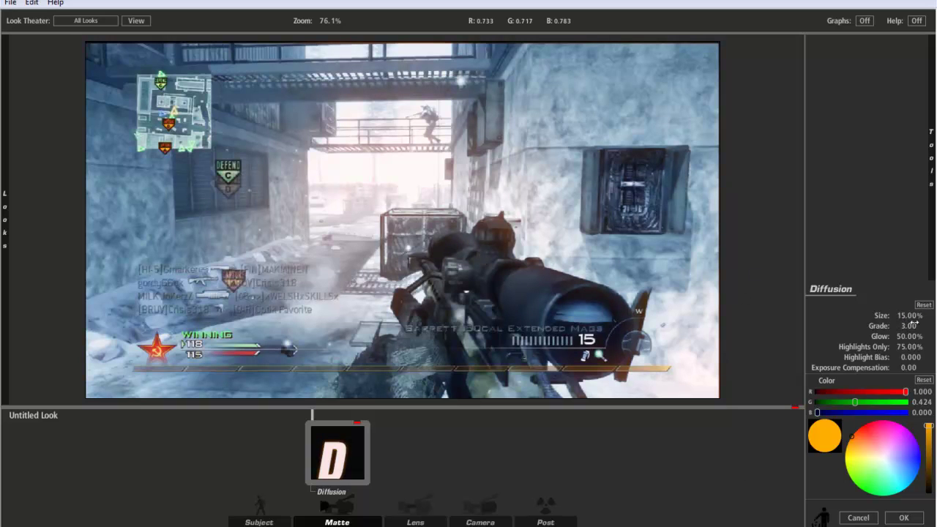
{"action": "left_click_drag", "start_coordinate": [908, 326], "coordinate": [928, 320]}
{"action": "left_click", "coordinate": [908, 326]}
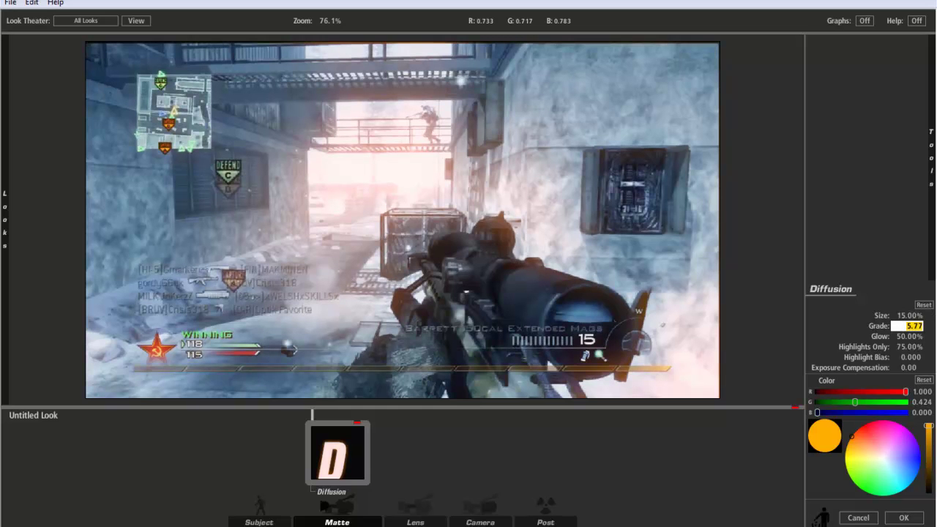
{"action": "type", "text": "4.5"}
{"action": "key", "text": "Return"}
Set the Diffusion glow to about 93% and apply the look back in After Effects
{"action": "left_click_drag", "start_coordinate": [906, 339], "coordinate": [934, 334]}
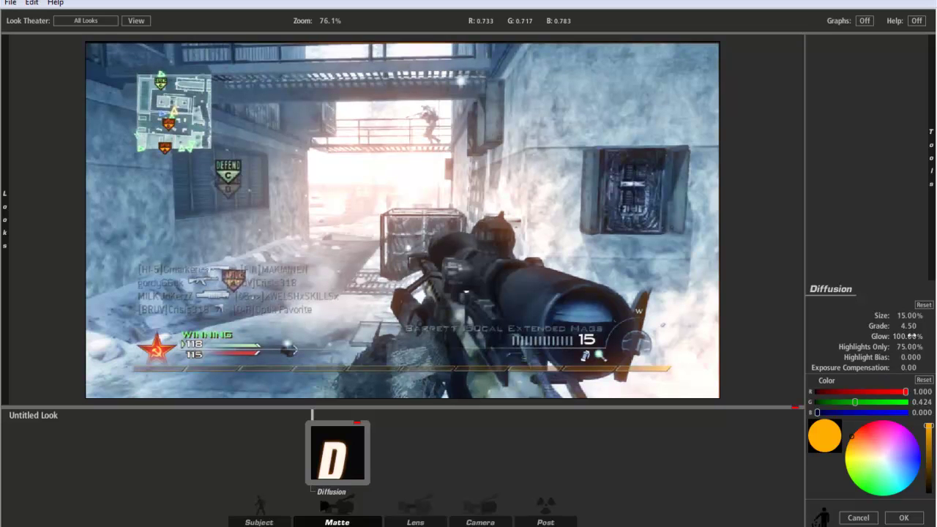
{"action": "mouse_move", "coordinate": [912, 336]}
{"action": "left_mouse_down"}
{"action": "mouse_move", "coordinate": [903, 337]}
{"action": "mouse_move", "coordinate": [925, 347]}
{"action": "left_mouse_up"}
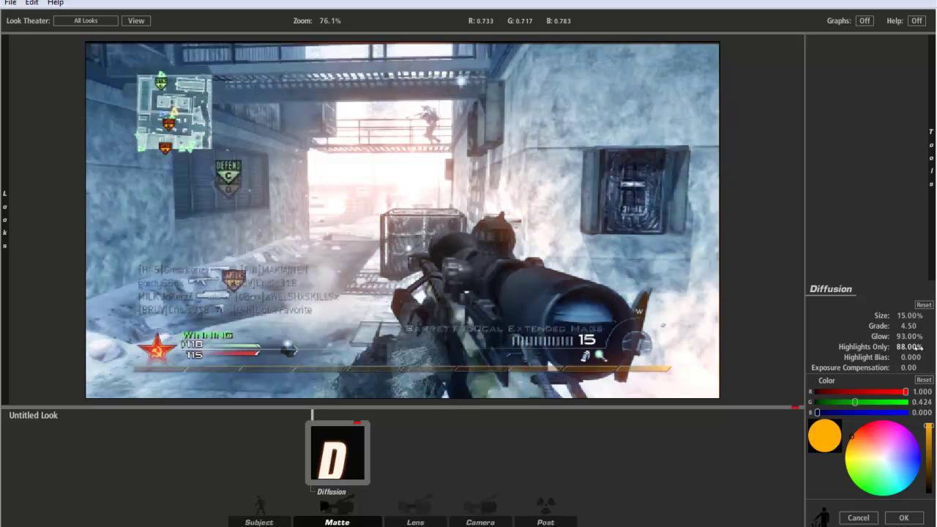
{"action": "left_click", "coordinate": [903, 518]}
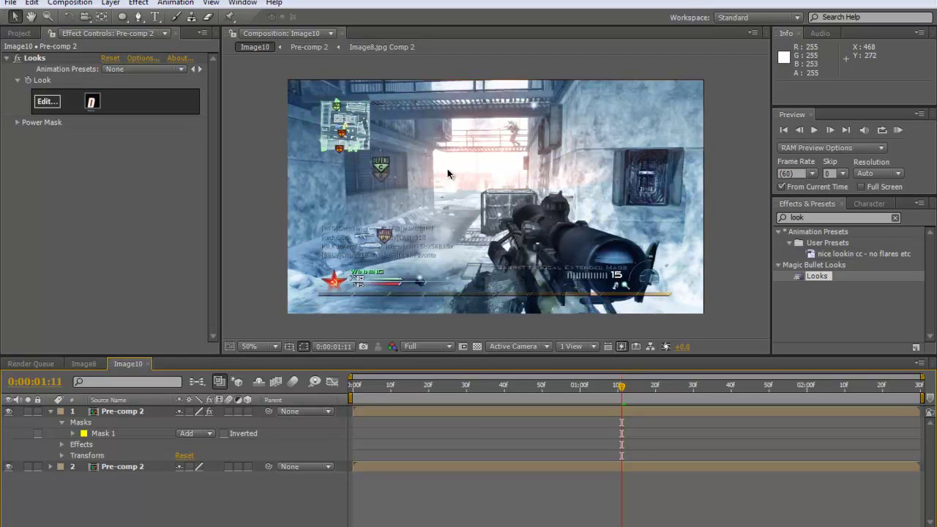
Feather the elliptical mask on the top Pre-comp 2 by 150 pixels
{"action": "left_click", "coordinate": [129, 434]}
{"action": "left_click", "coordinate": [73, 434]}
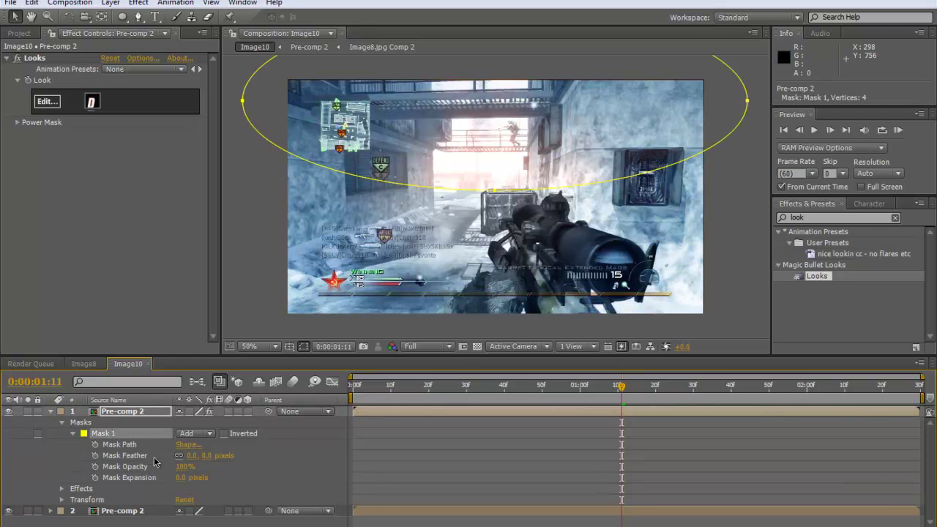
{"action": "left_click", "coordinate": [192, 457]}
{"action": "type", "text": "150"}
{"action": "key", "text": "Return"}
{"action": "left_click", "coordinate": [415, 434]}
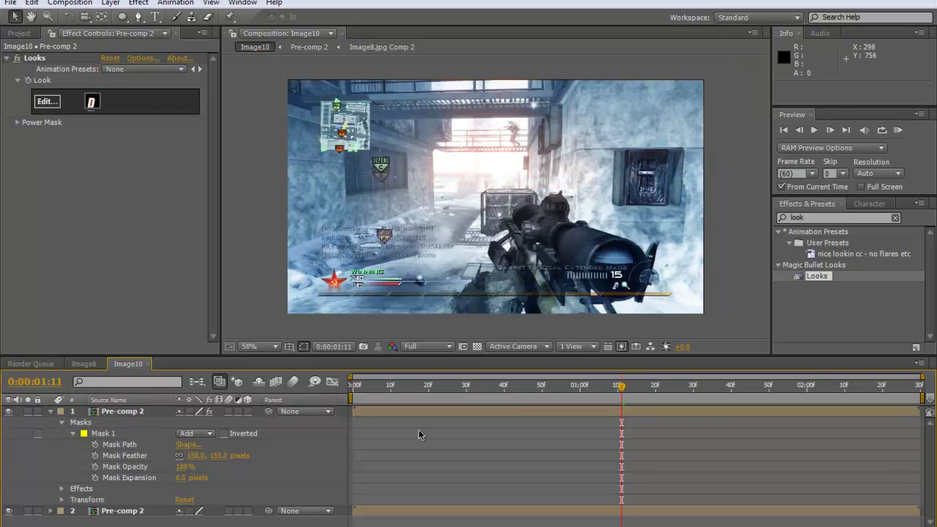
Shift the Diffusion glow colour to a yellow-orange in Magic Bullet Looks and apply it
{"action": "left_click", "coordinate": [54, 98]}
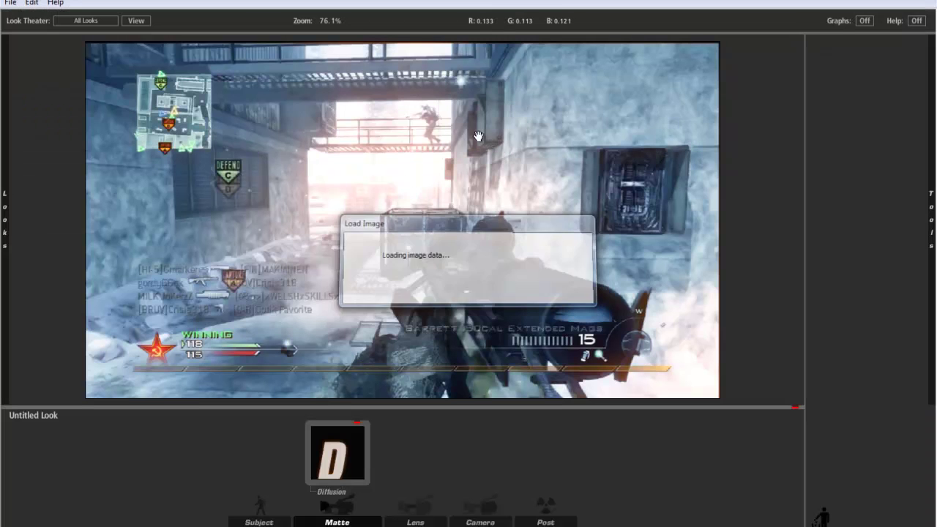
{"action": "left_click", "coordinate": [337, 463]}
{"action": "left_click", "coordinate": [847, 448]}
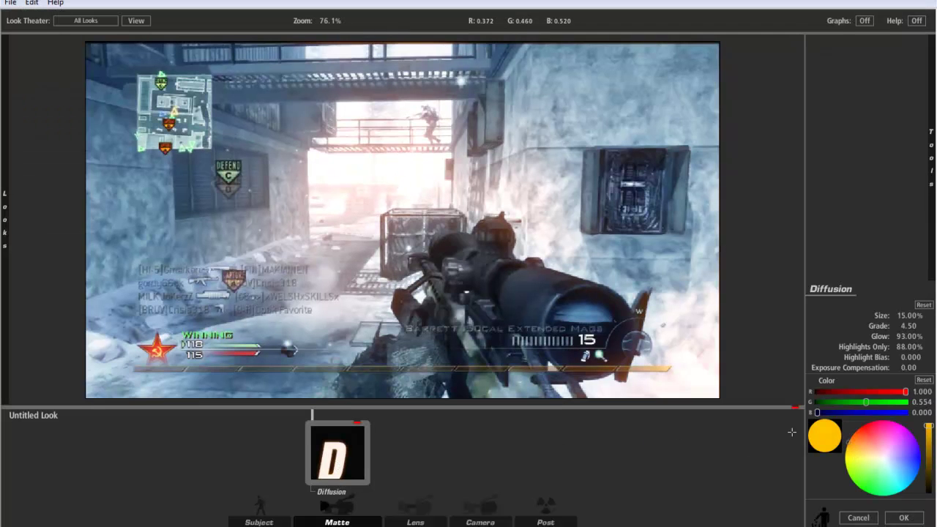
{"action": "left_click_drag", "start_coordinate": [760, 437], "coordinate": [754, 418]}
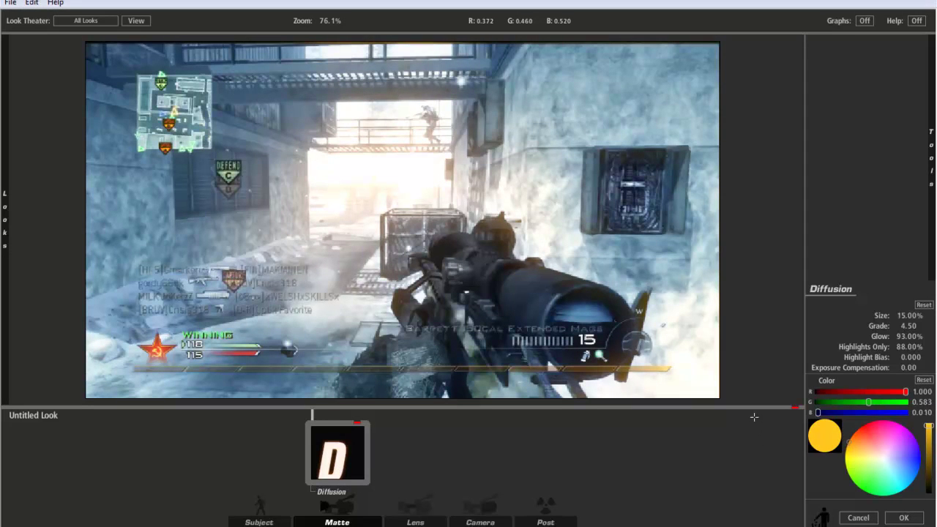
{"action": "left_click", "coordinate": [903, 518]}
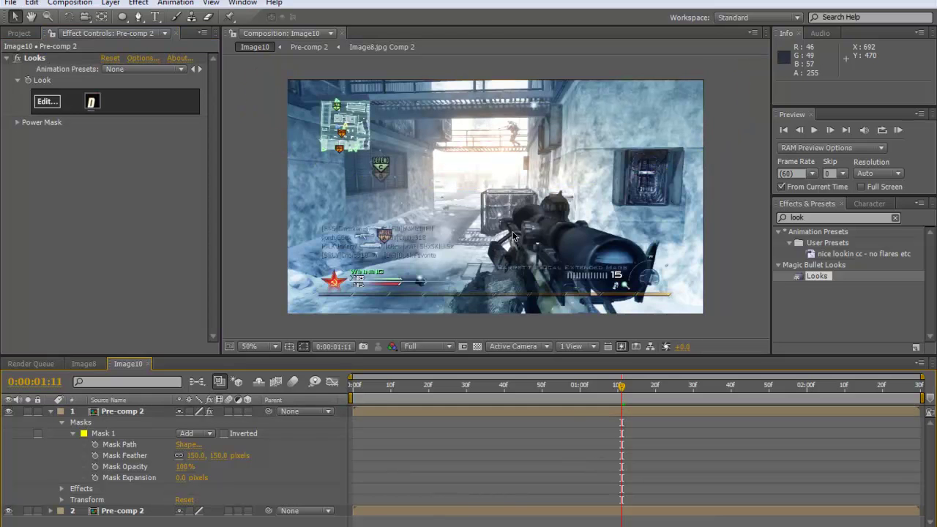
Raise the Diffusion grade to 5.20 and apply the updated look
{"action": "left_click", "coordinate": [114, 211]}
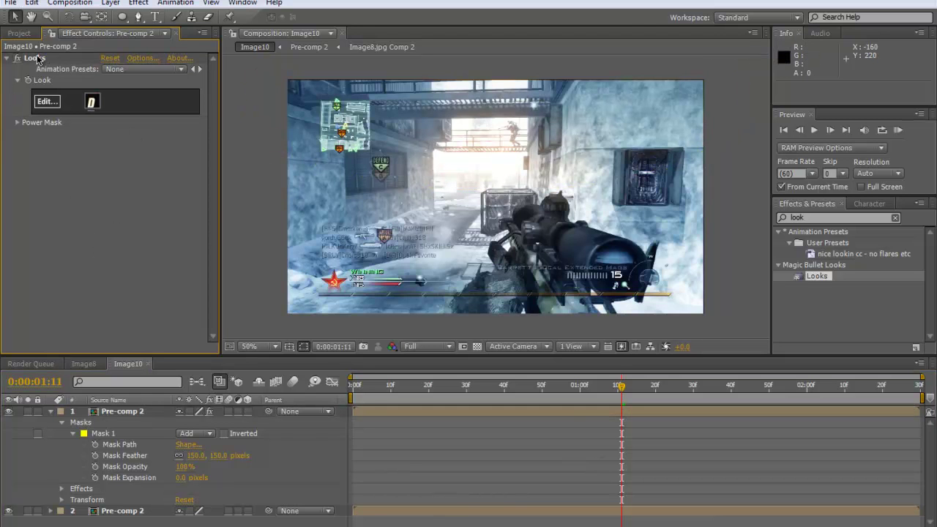
{"action": "left_click", "coordinate": [47, 101]}
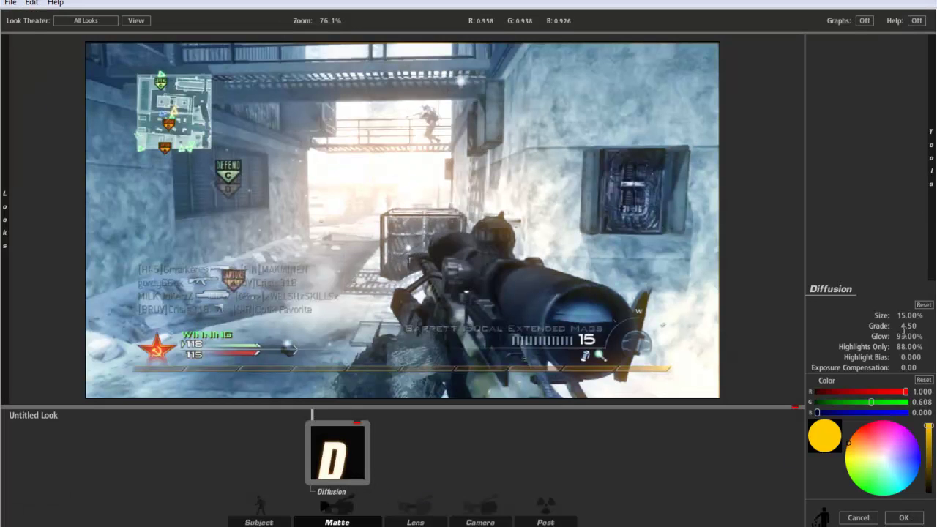
{"action": "left_click", "coordinate": [905, 326]}
{"action": "type", "text": "5.2"}
{"action": "key", "text": "Return"}
{"action": "left_click", "coordinate": [905, 518]}
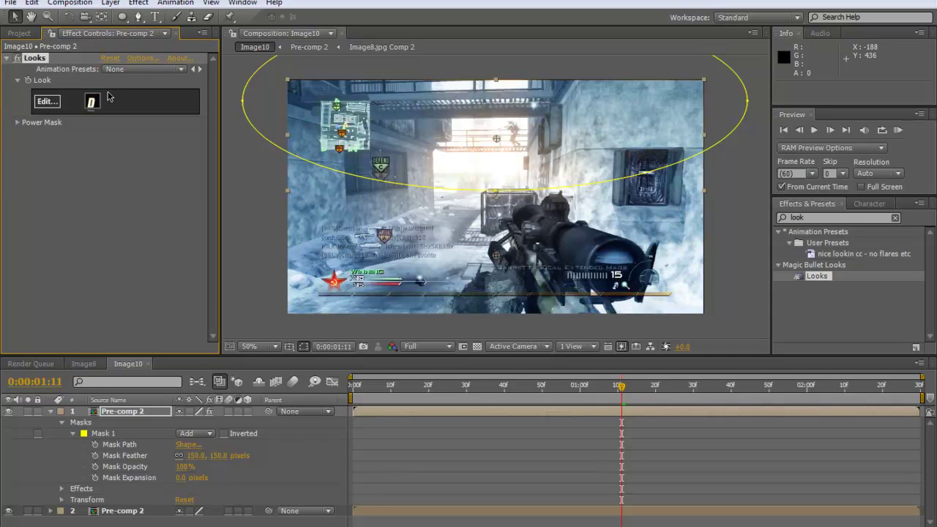
Duplicate the Looks effect with Ctrl+D to double the glow on Pre-comp 2
{"action": "key", "text": "ctrl+d"}
{"action": "left_click", "coordinate": [573, 441]}
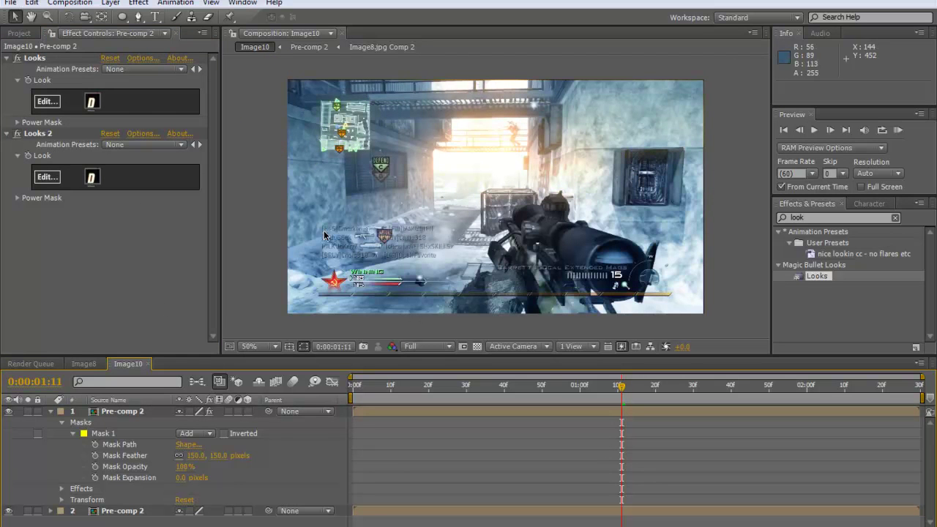
{"action": "left_click", "coordinate": [84, 364]}
{"action": "left_click", "coordinate": [128, 364]}
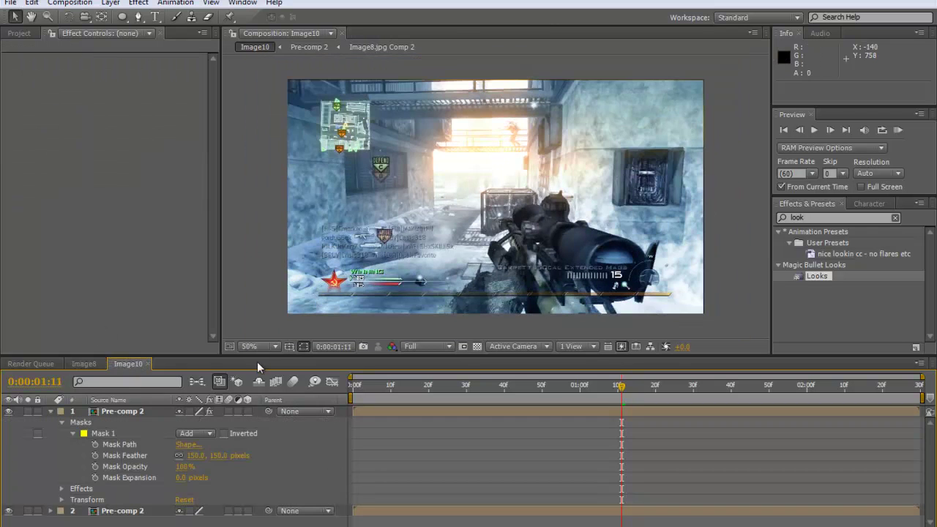
Set the viewer magnification to Fit up to 100% and switch to the Image8 composition
{"action": "left_click", "coordinate": [289, 346]}
{"action": "left_click", "coordinate": [266, 346]}
{"action": "left_click", "coordinate": [278, 130]}
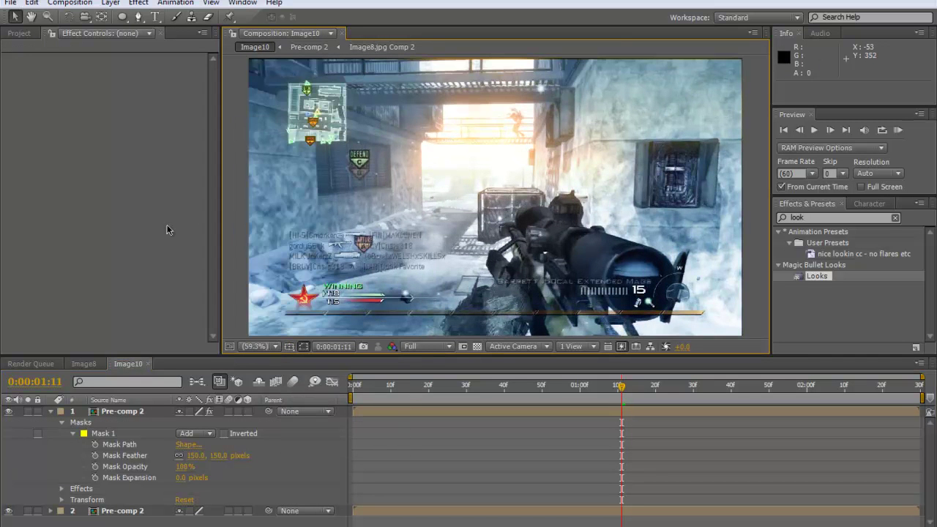
{"action": "left_click", "coordinate": [83, 364]}
{"action": "left_click", "coordinate": [129, 364]}
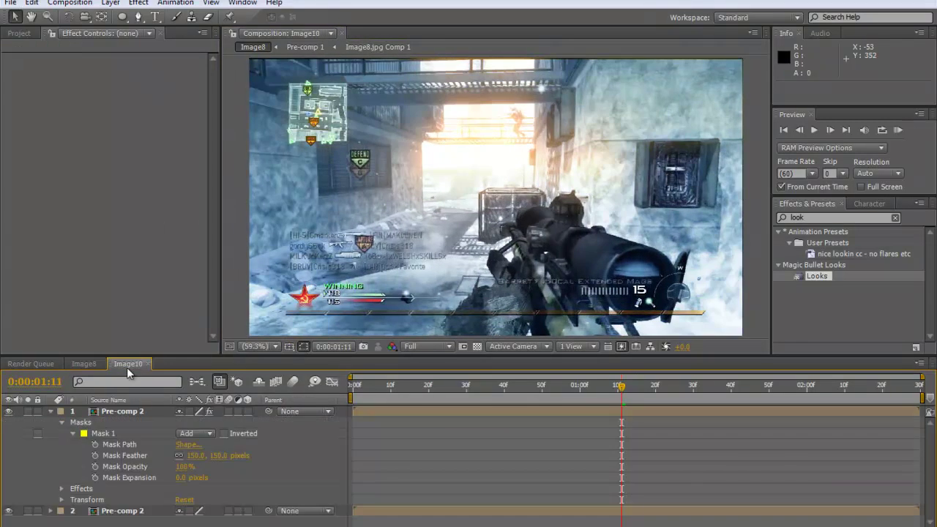
{"action": "left_click", "coordinate": [84, 364]}
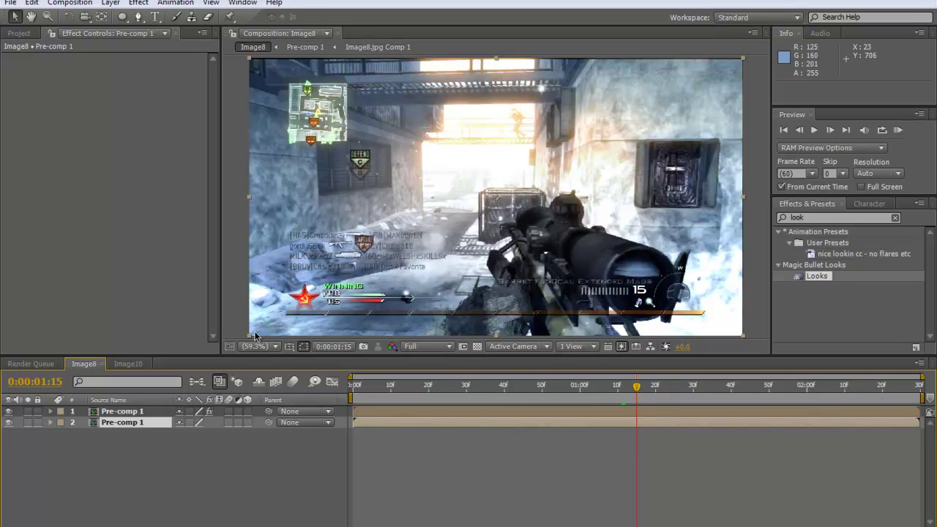
Return to Image10, select the masked Pre-comp 2, and reset the view to Fit up to 100%
{"action": "left_click", "coordinate": [123, 364]}
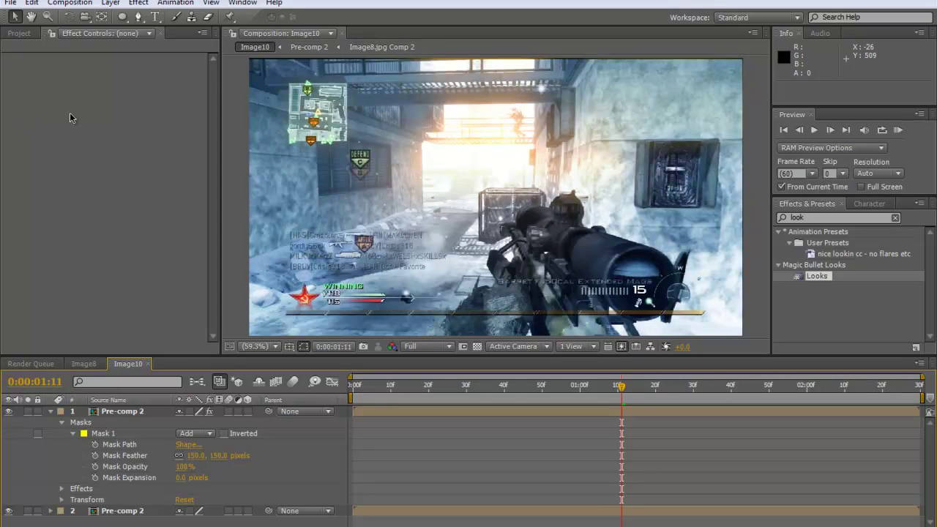
{"action": "left_click", "coordinate": [496, 152]}
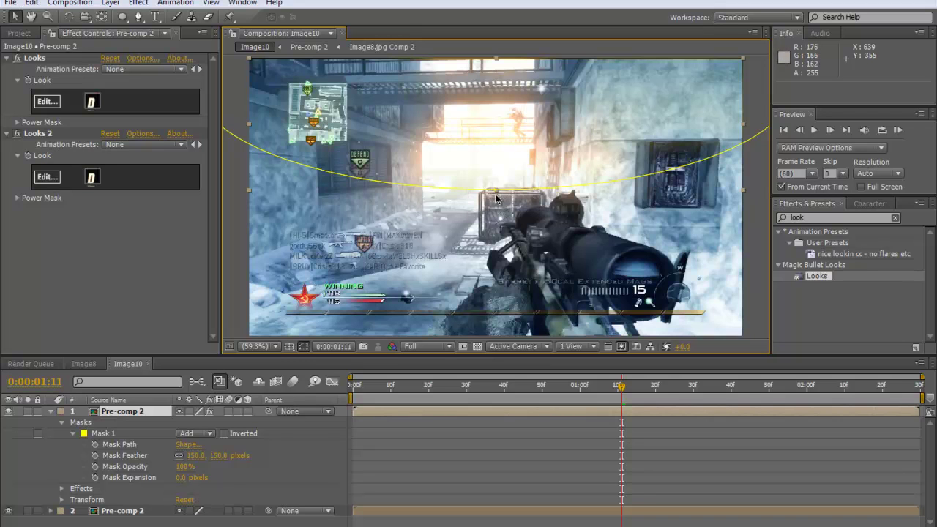
{"action": "key", "text": "comma"}
{"action": "key", "text": "period"}
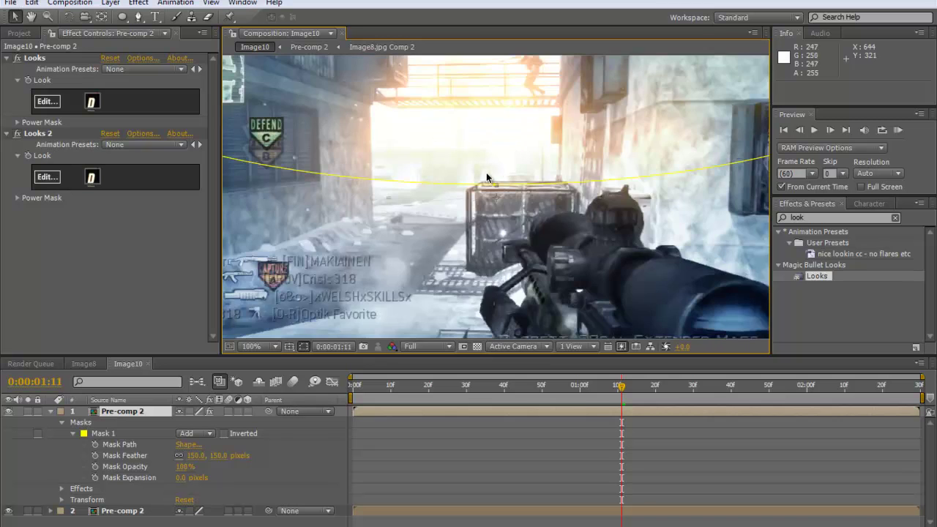
{"action": "key", "text": "comma"}
{"action": "left_click", "coordinate": [268, 347]}
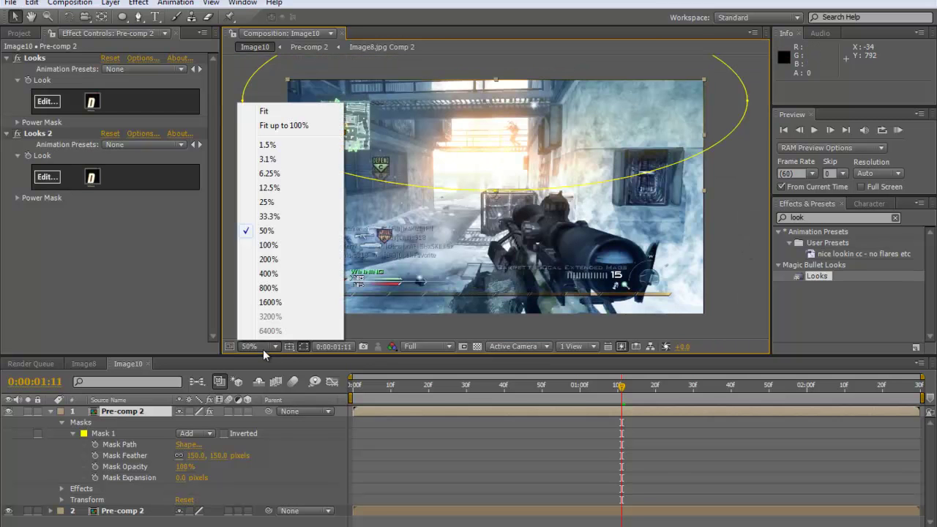
{"action": "left_click", "coordinate": [297, 126]}
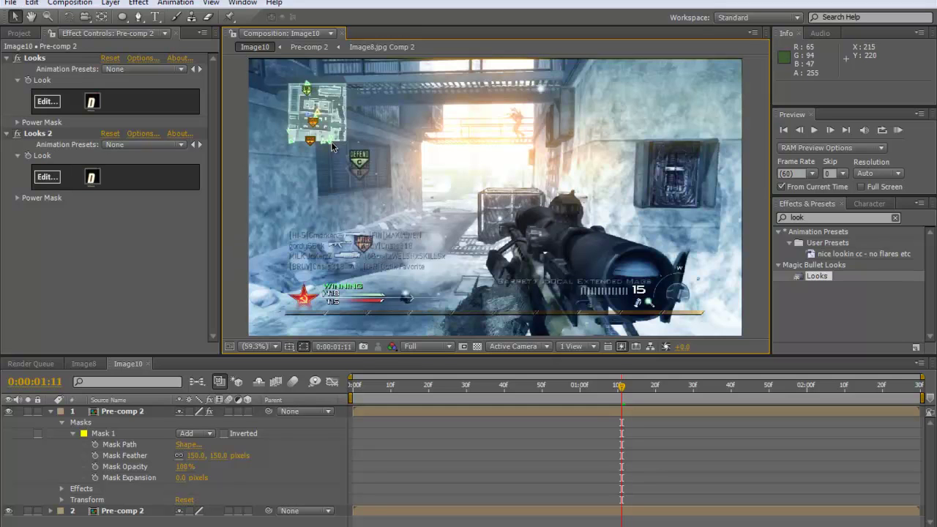
Select the two Pre-comp 2 layers to inspect them, then deselect both
{"action": "left_click", "coordinate": [741, 339]}
{"action": "left_click", "coordinate": [744, 340]}
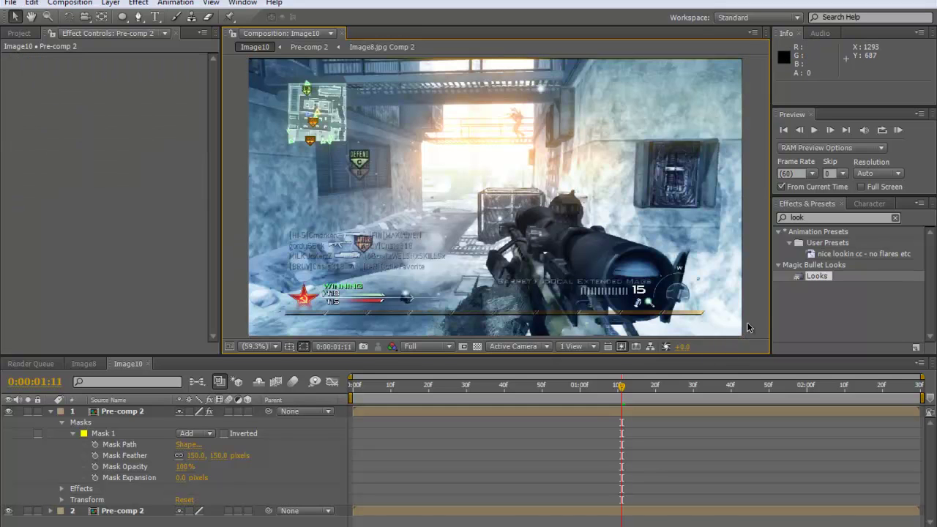
{"action": "left_click", "coordinate": [577, 458]}
{"action": "left_click", "coordinate": [541, 413]}
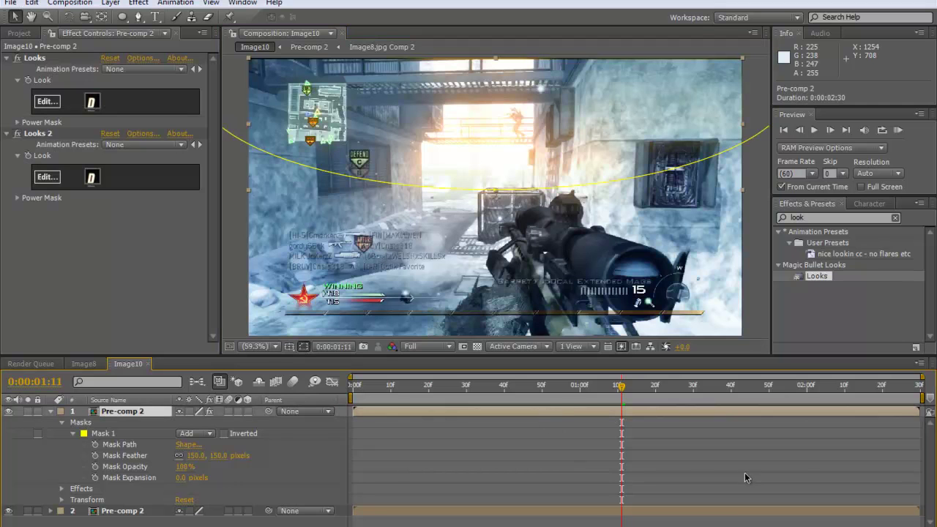
{"action": "left_click", "coordinate": [155, 512]}
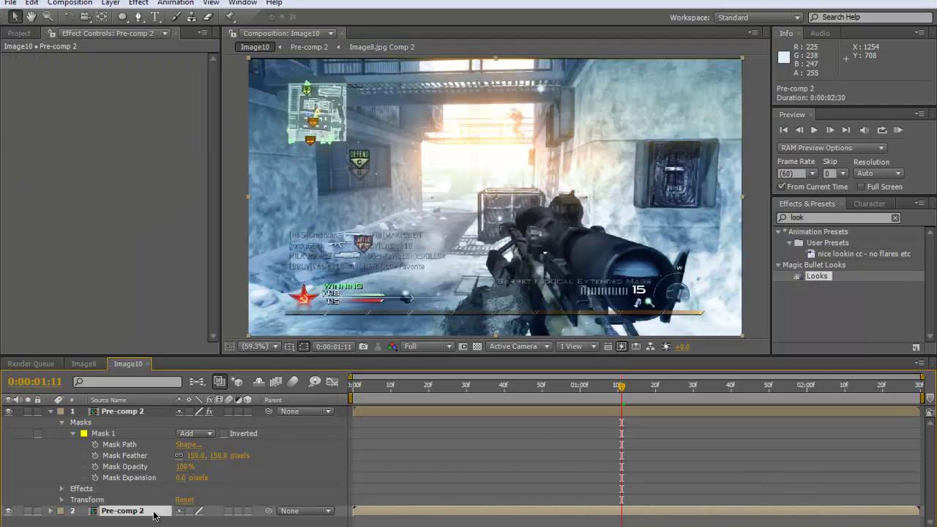
{"action": "left_click", "coordinate": [161, 410], "text": "shift"}
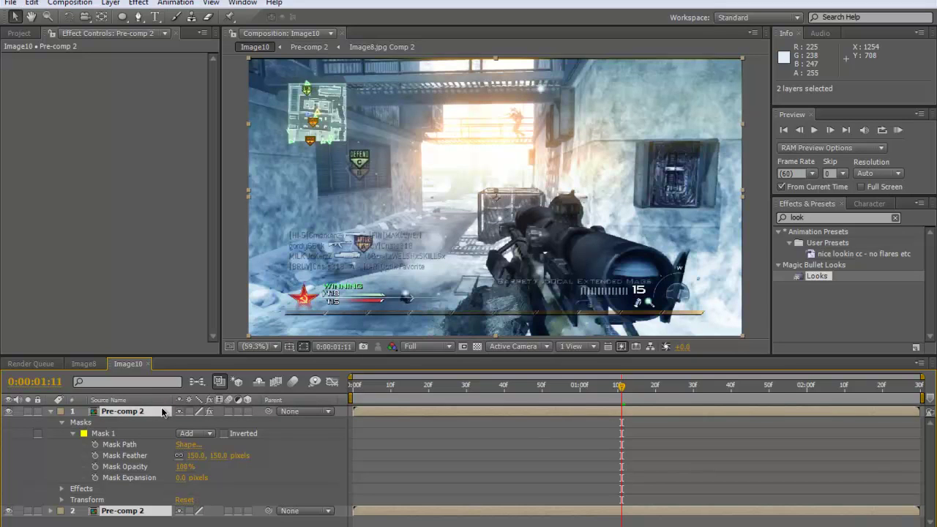
{"action": "left_click", "coordinate": [409, 444]}
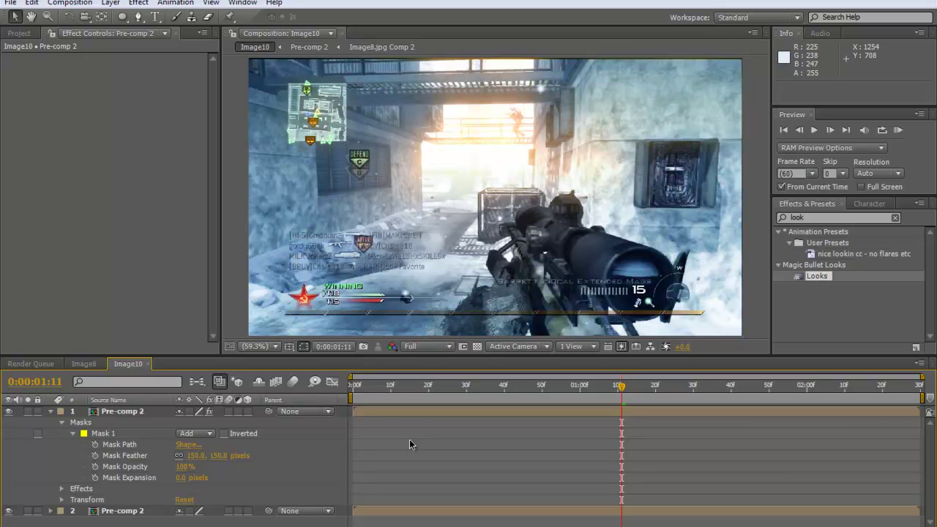